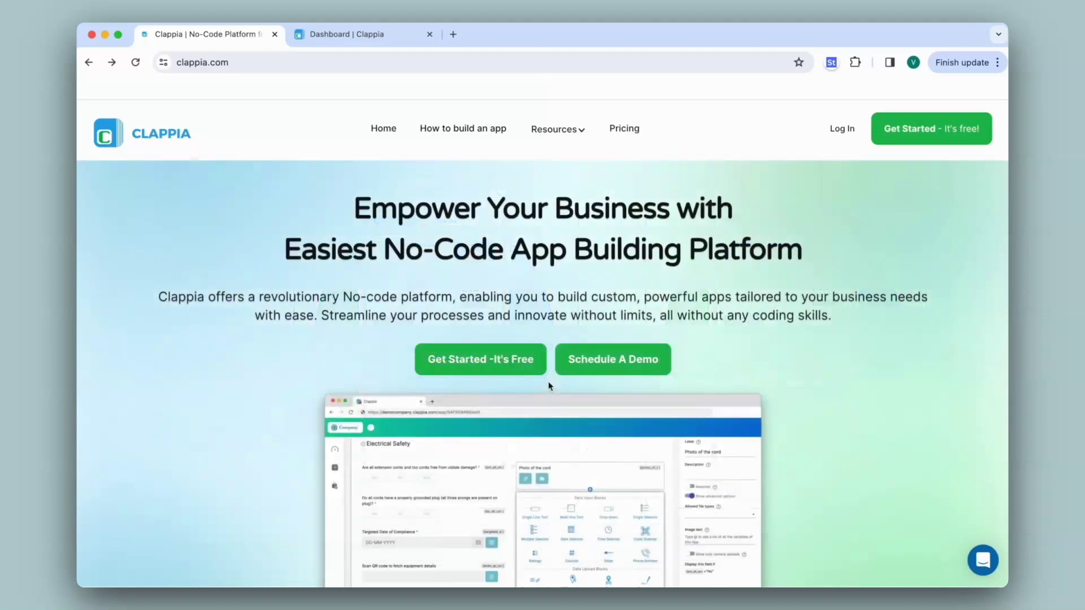
Step: Switch to the 'Dashboard | Clappia' browser tab to reach the workspace app list
click(358, 35)
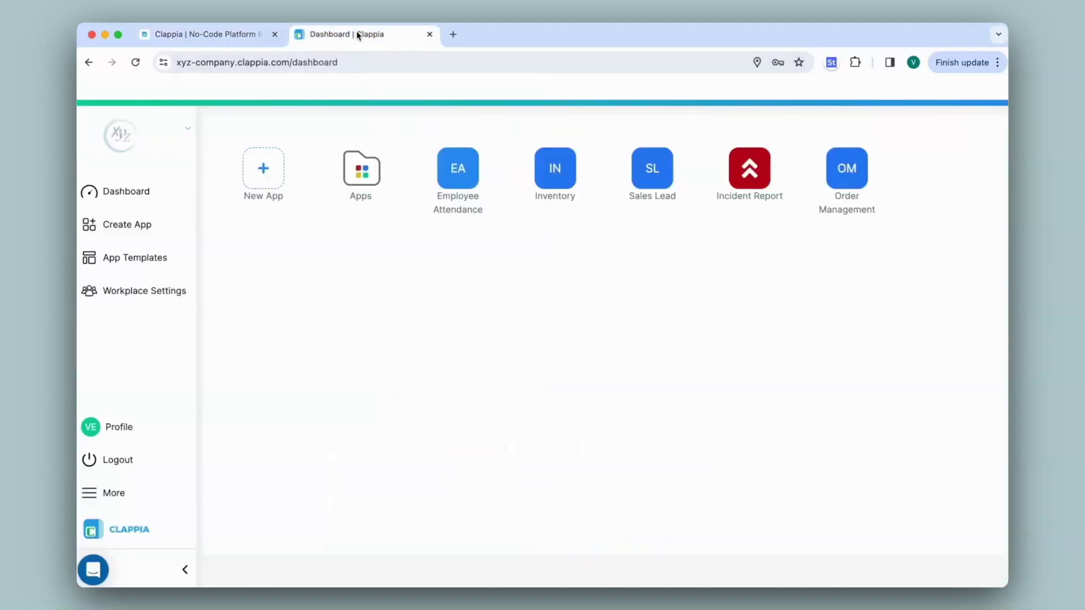
Step: Open the Employee Attendance app, try Clock-In on App Home, then enter the Design App editor
click(468, 174)
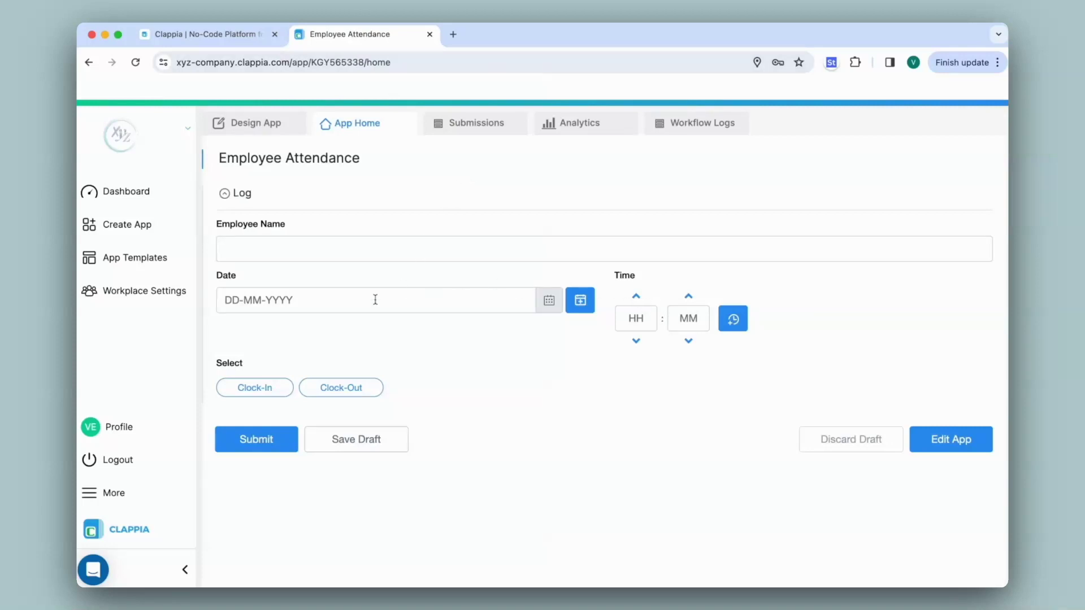
click(288, 388)
click(244, 124)
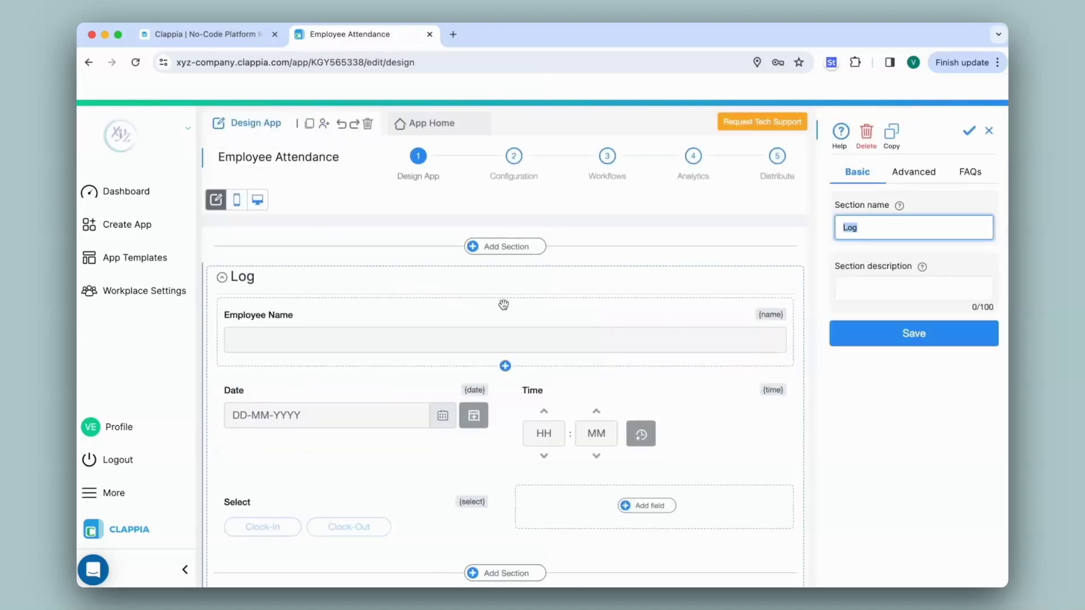
Step: Delete the Employee Name field from the Log section and confirm the deletion
scroll(504, 305, down, 3)
scroll(503, 305, up, 3)
click(415, 328)
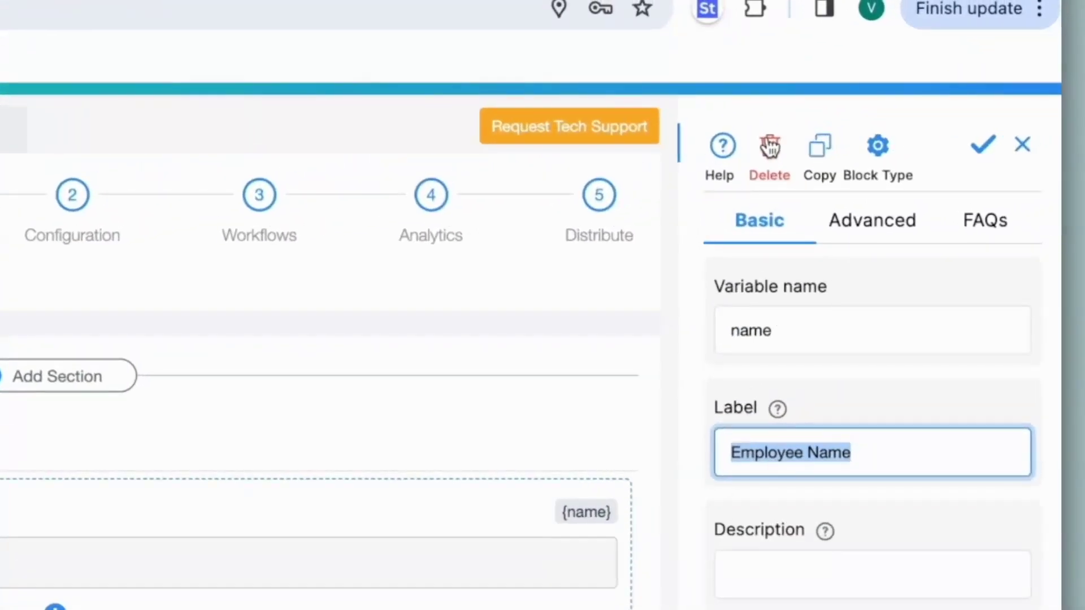
click(770, 147)
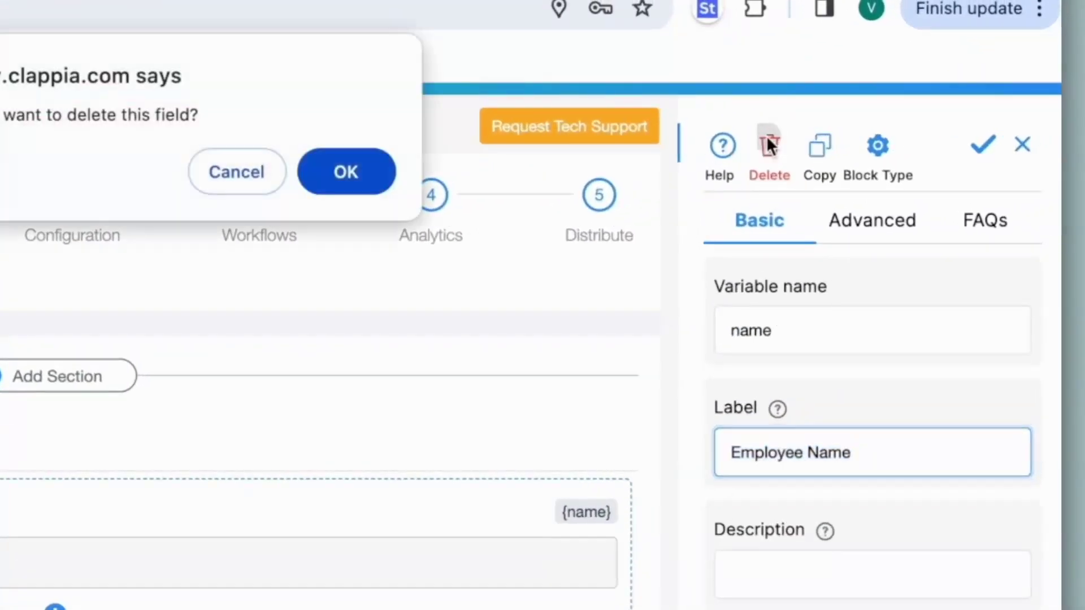
click(343, 173)
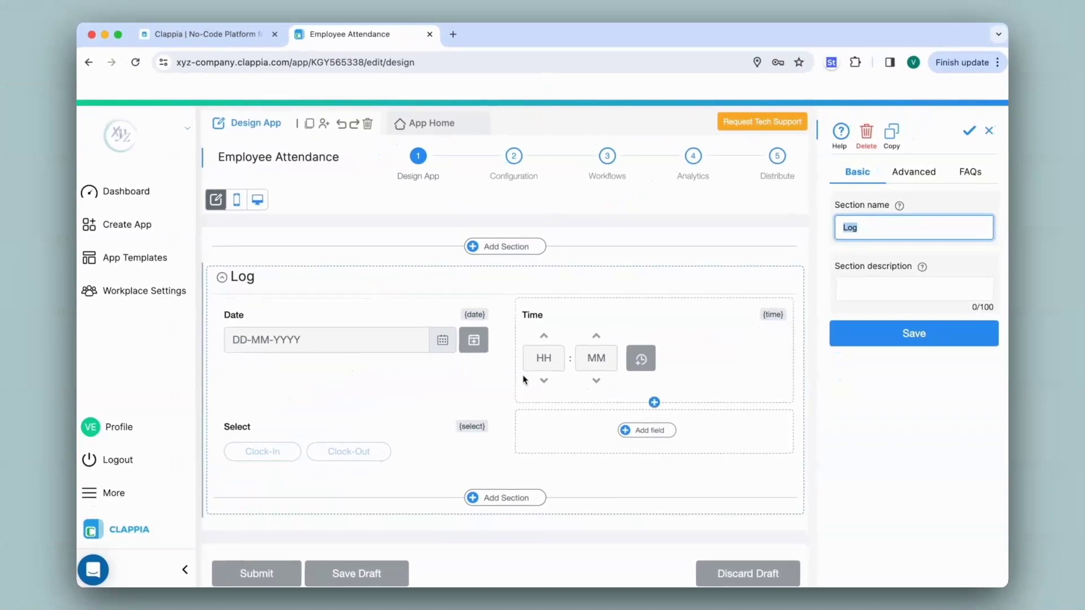
Step: Add a Camera, Image & Files field labelled 'Upload ID Card'
click(645, 431)
scroll(645, 436, down, 6)
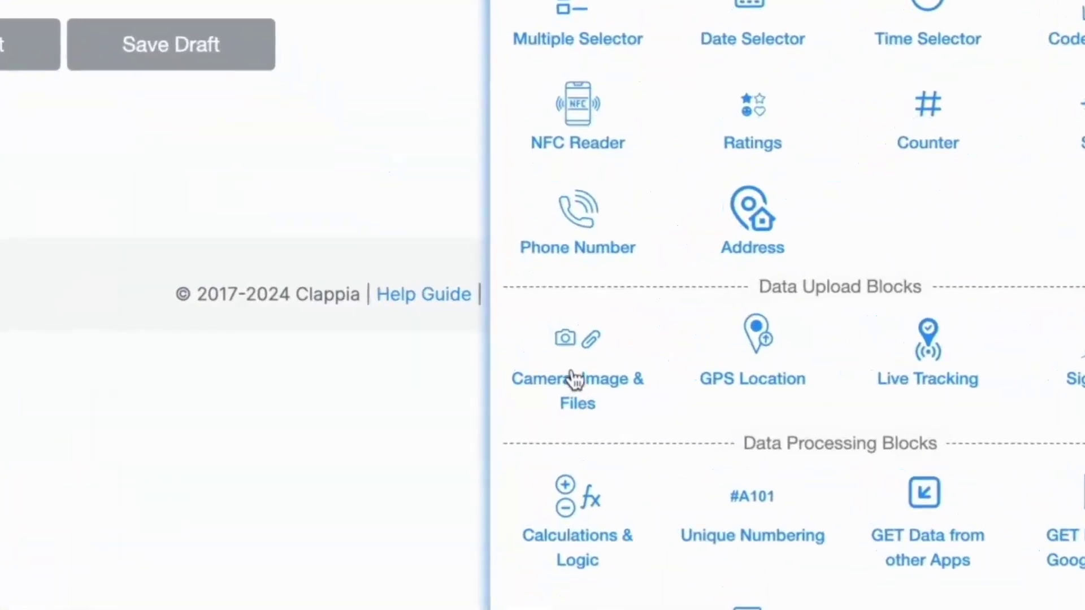
click(575, 379)
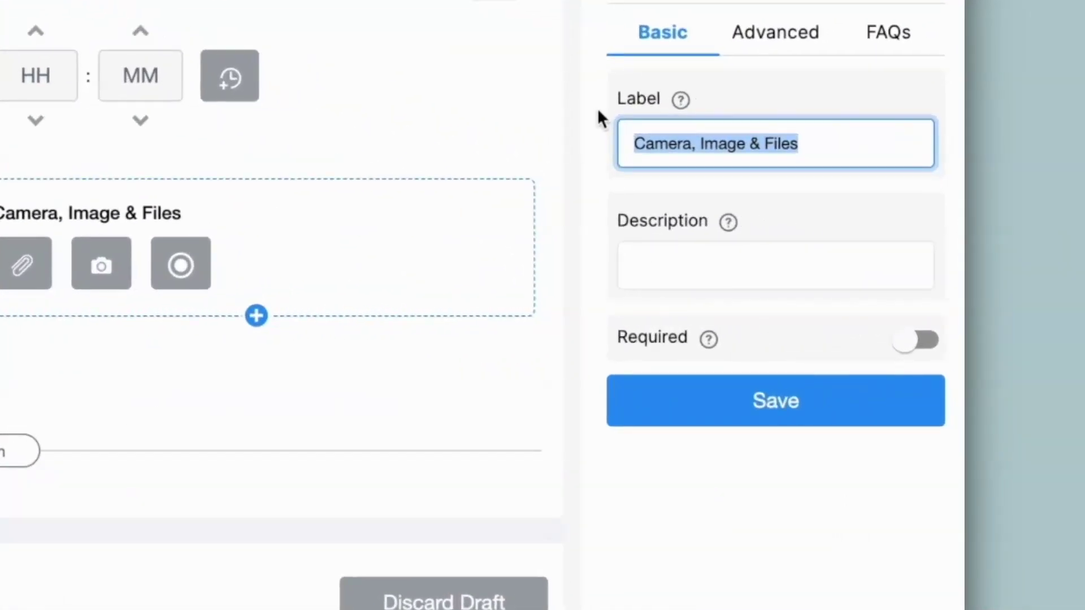
text(Upload ID Card)
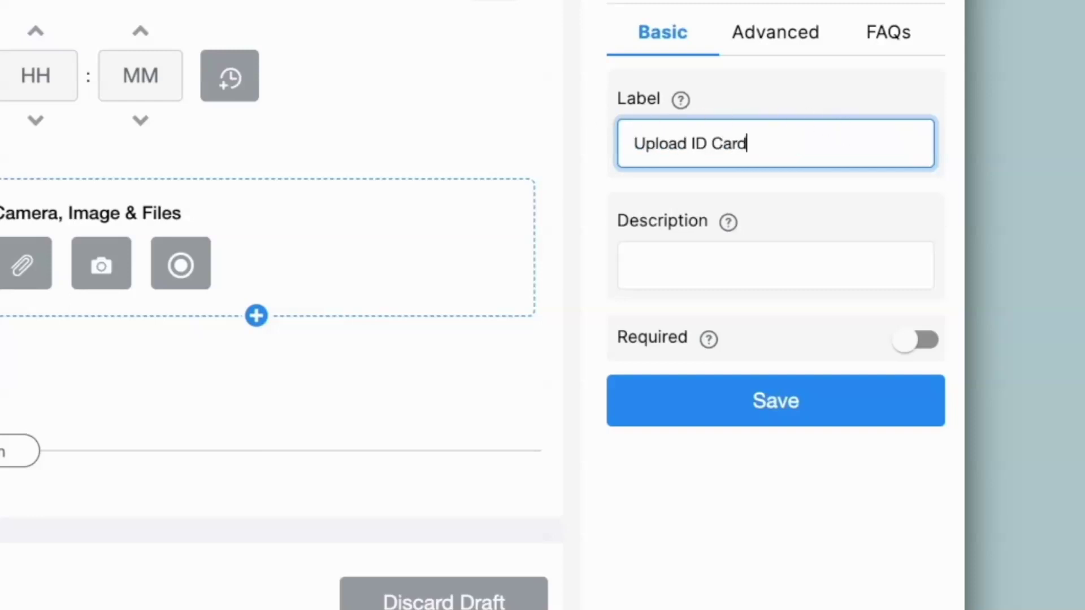
Step: Restrict the field to Images (Camera Uploads) with a maximum of 1 file
click(783, 45)
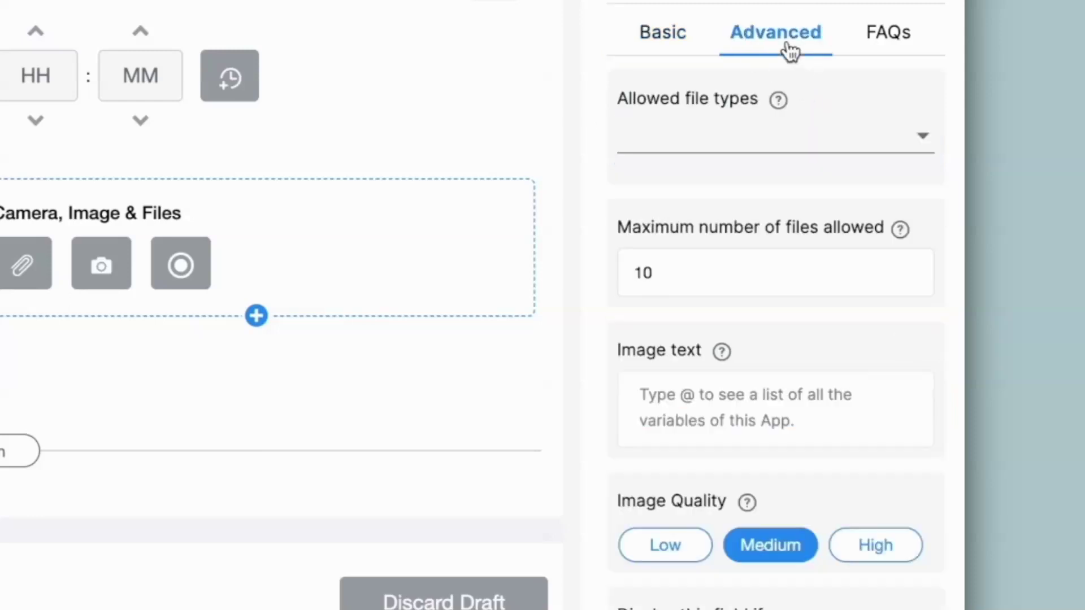
click(726, 127)
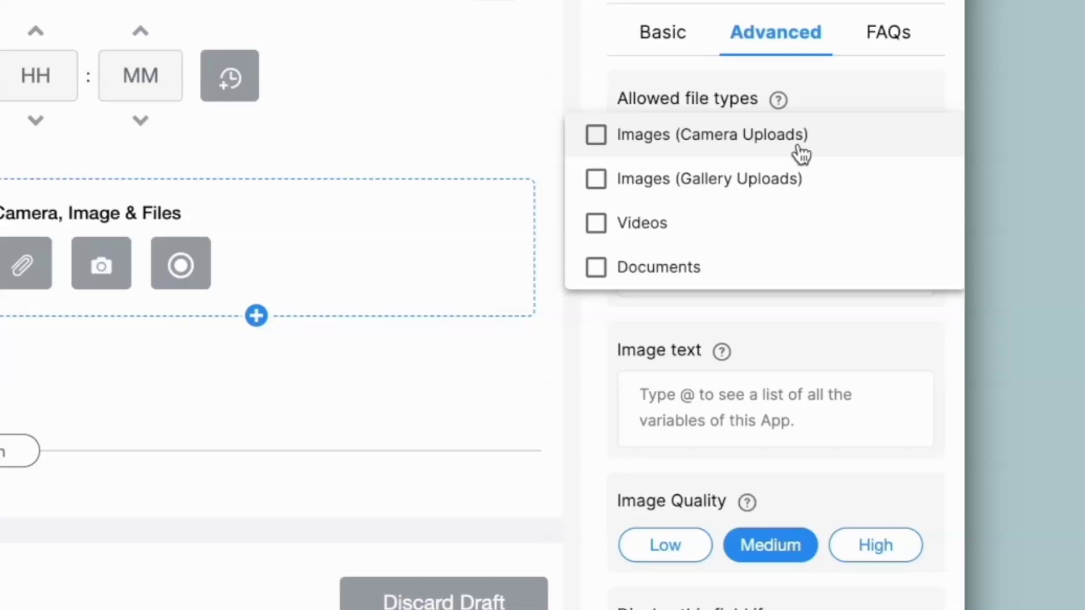
click(596, 137)
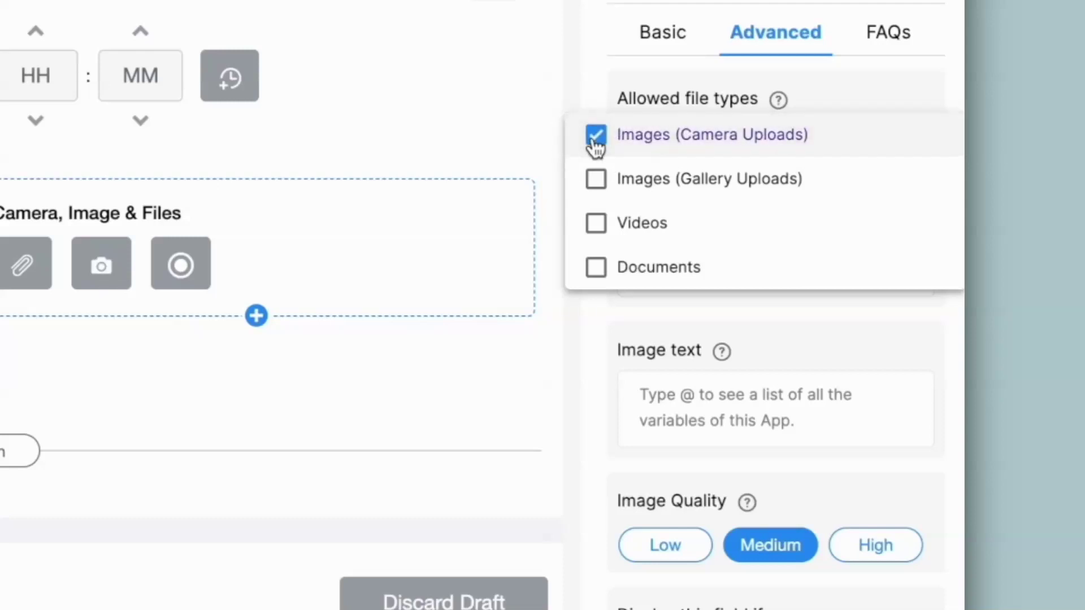
click(592, 79)
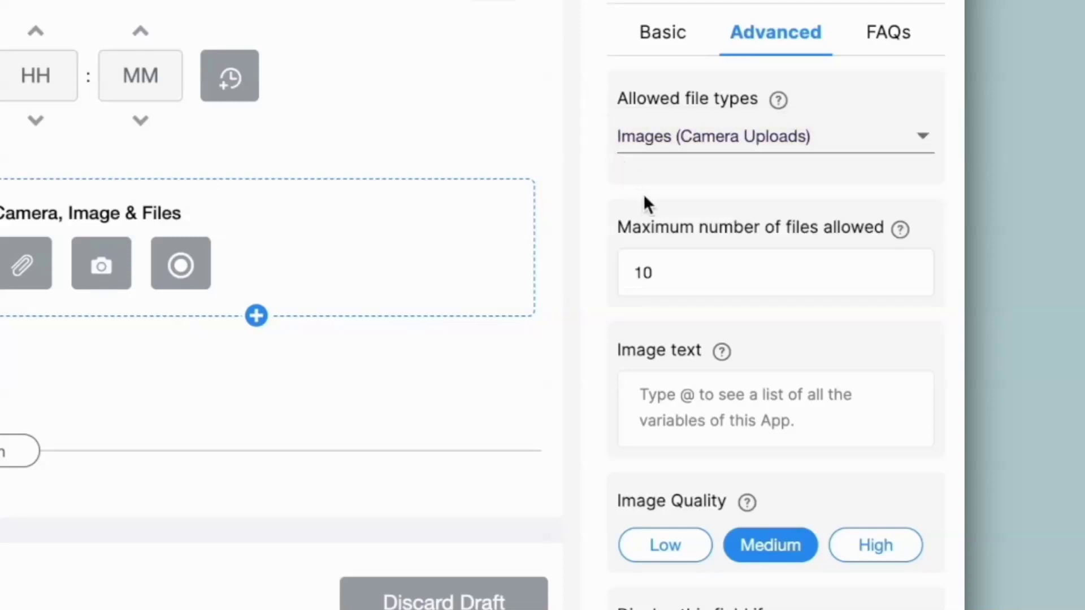
click(708, 280)
key(BackSpace)
scroll(751, 339, down, 5)
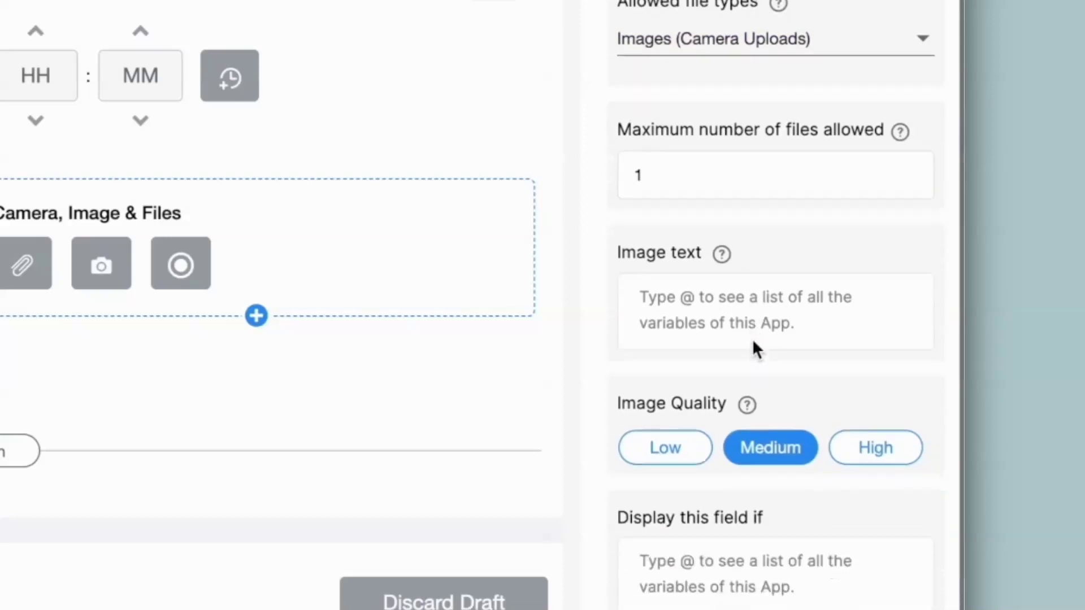
scroll(752, 338, down, 3)
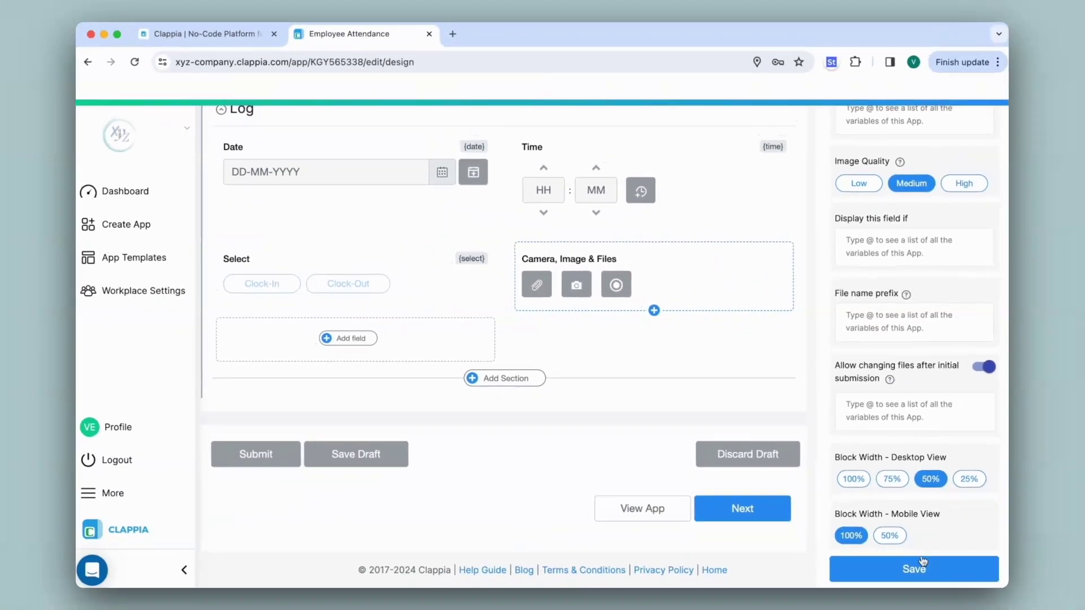
Step: Save the Upload ID Card field and add an AI (Beta) field labelled 'Get Employee Data'
click(921, 571)
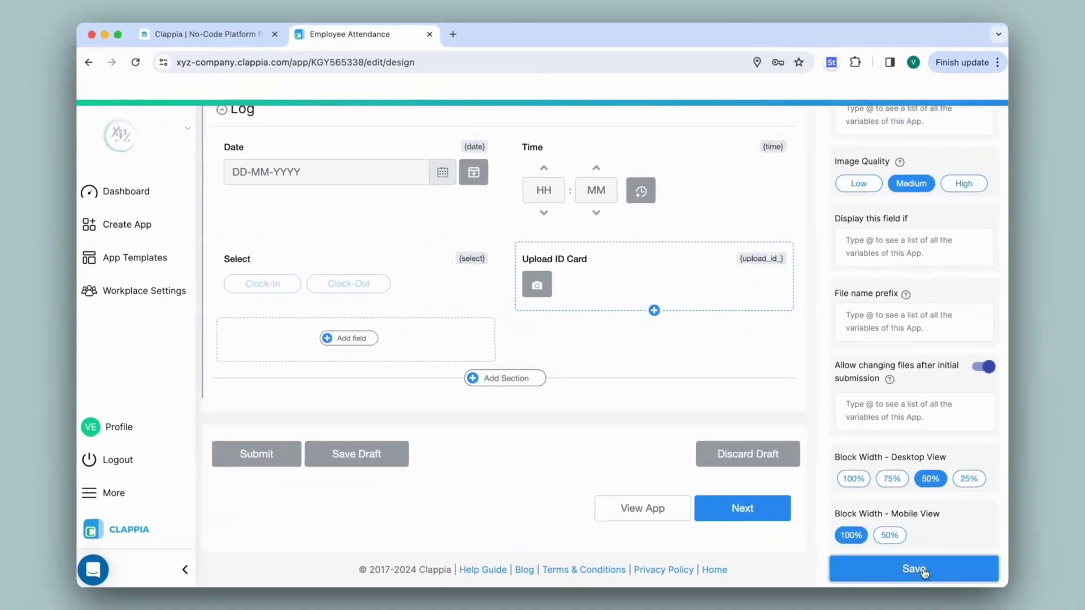
click(367, 339)
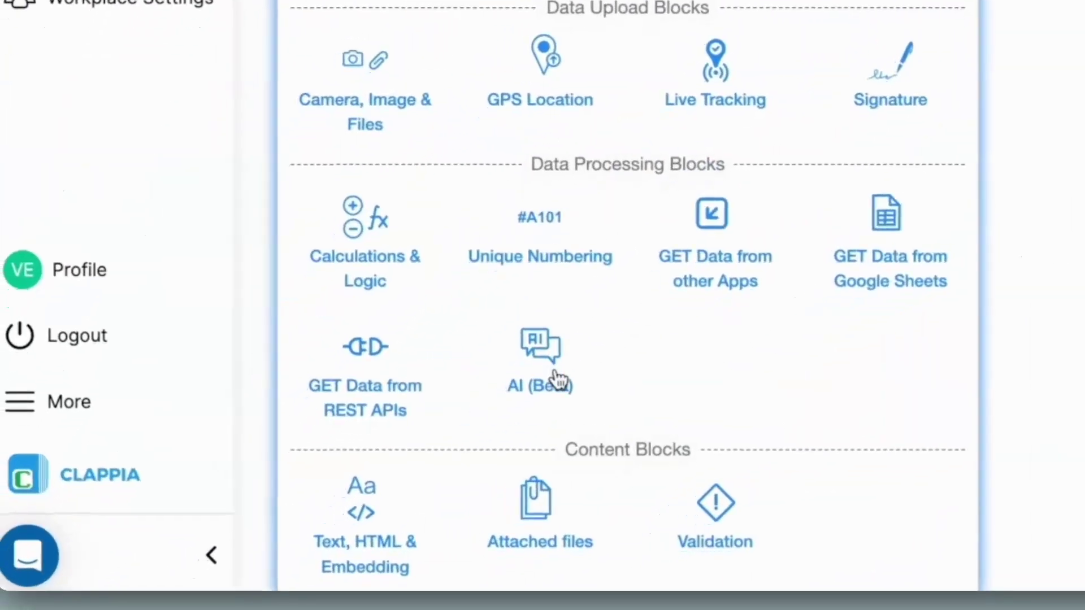
click(557, 380)
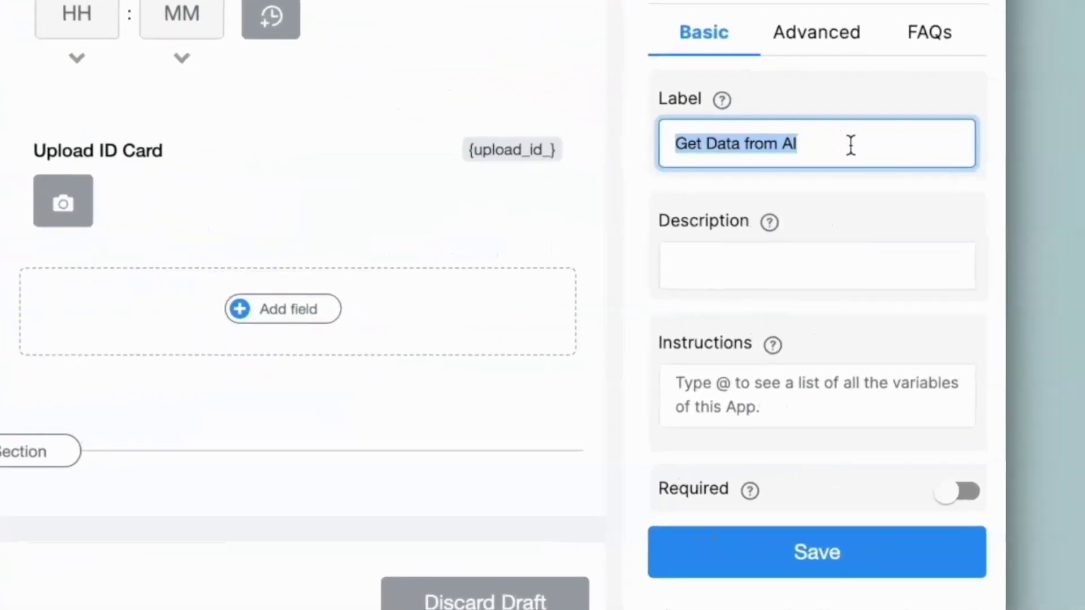
text(Get Employee Data)
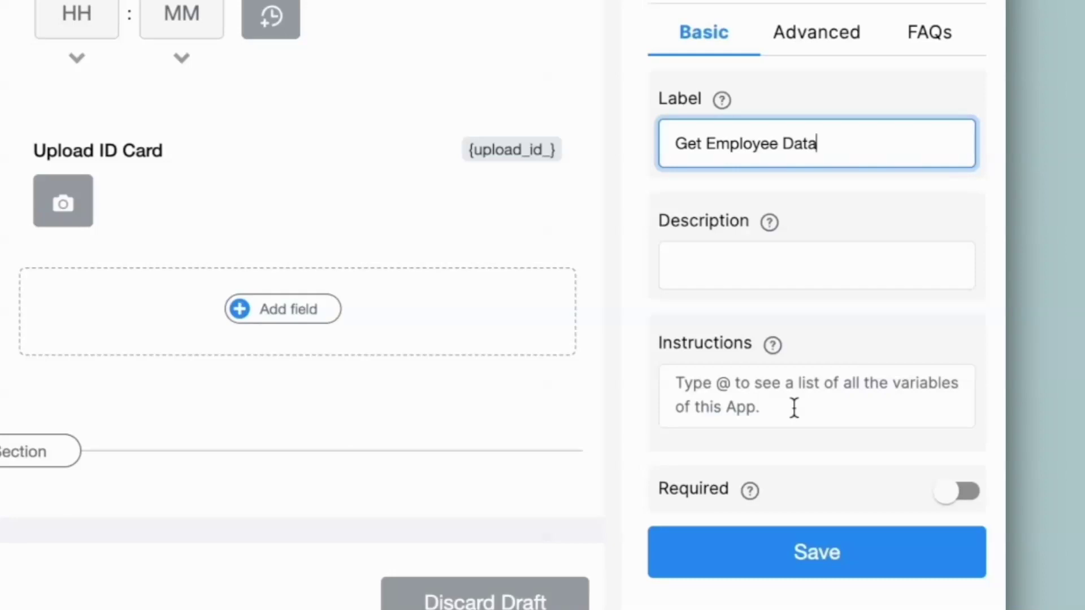
click(794, 407)
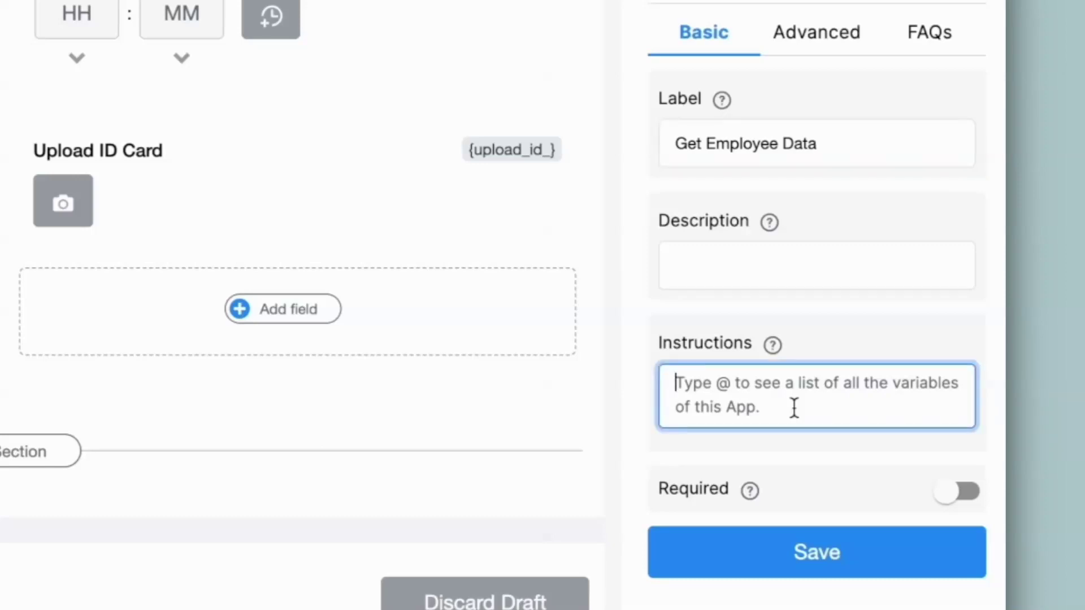
text(From)
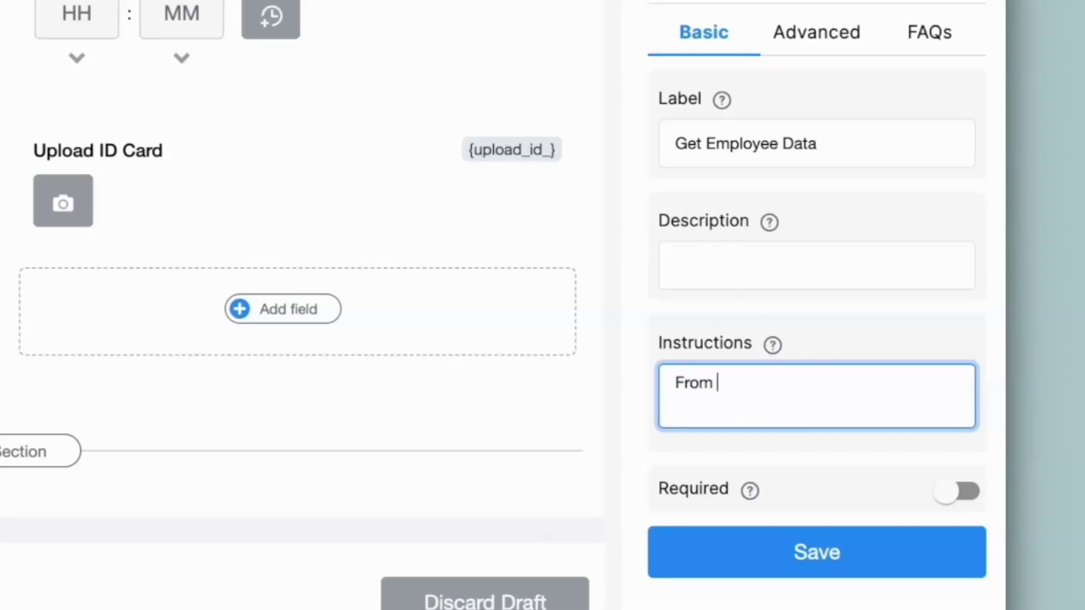
text( @u)
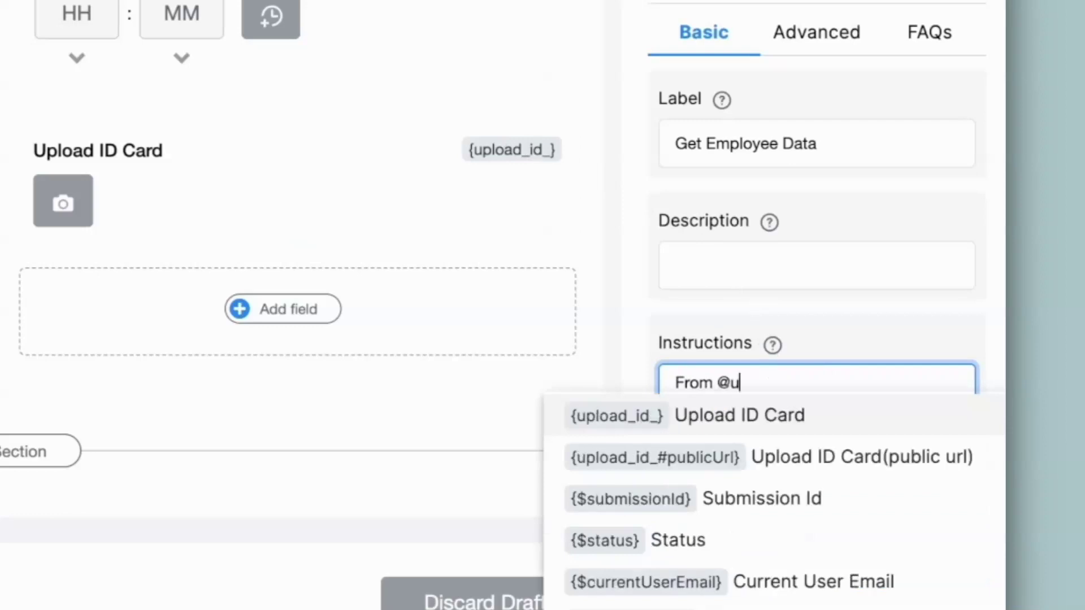
text(pload)
click(760, 416)
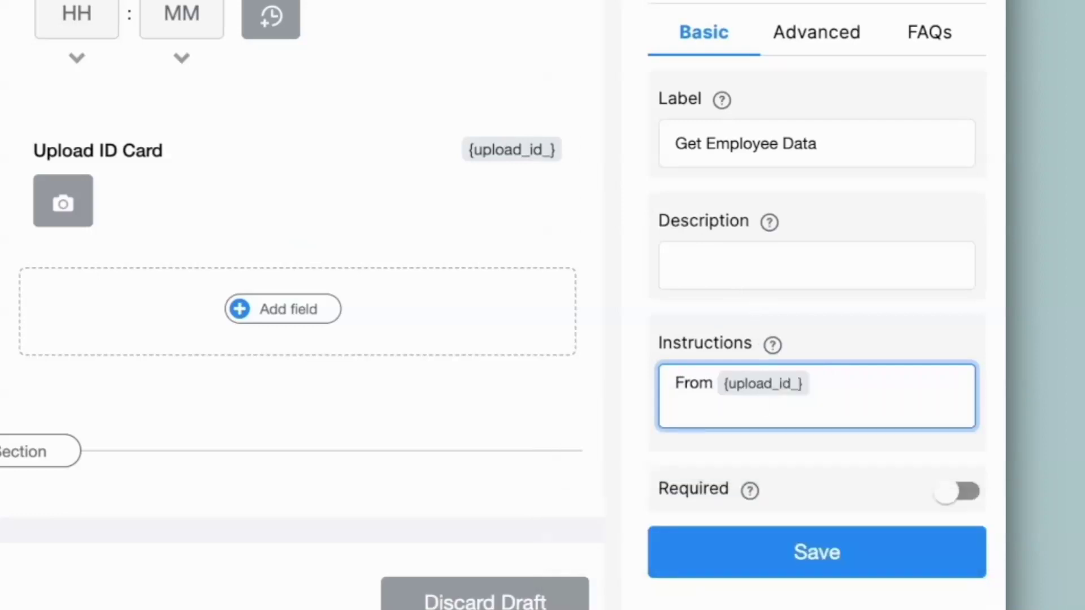
text(, return the employee information in the below format:)
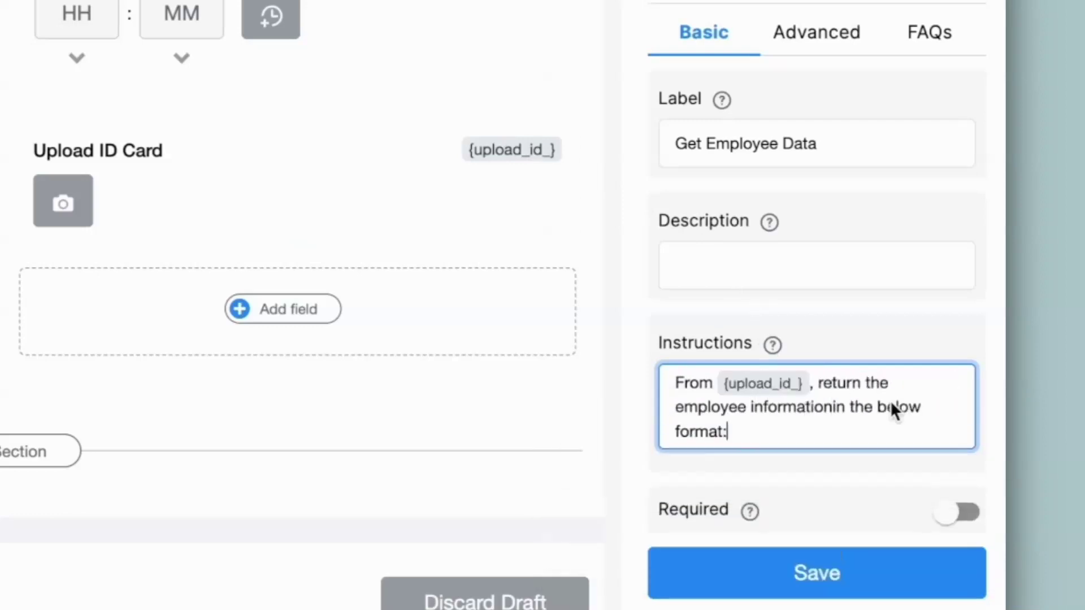
key(Return)
text(Employee Name:)
key(Return)
text(Employee ID:)
key(Return)
text(Department:)
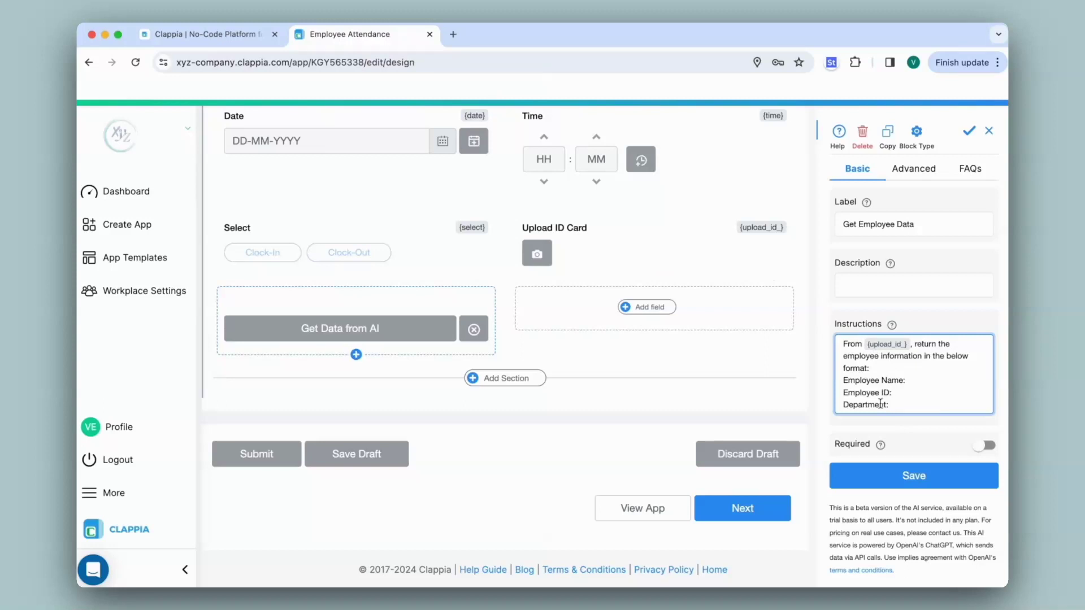
click(914, 476)
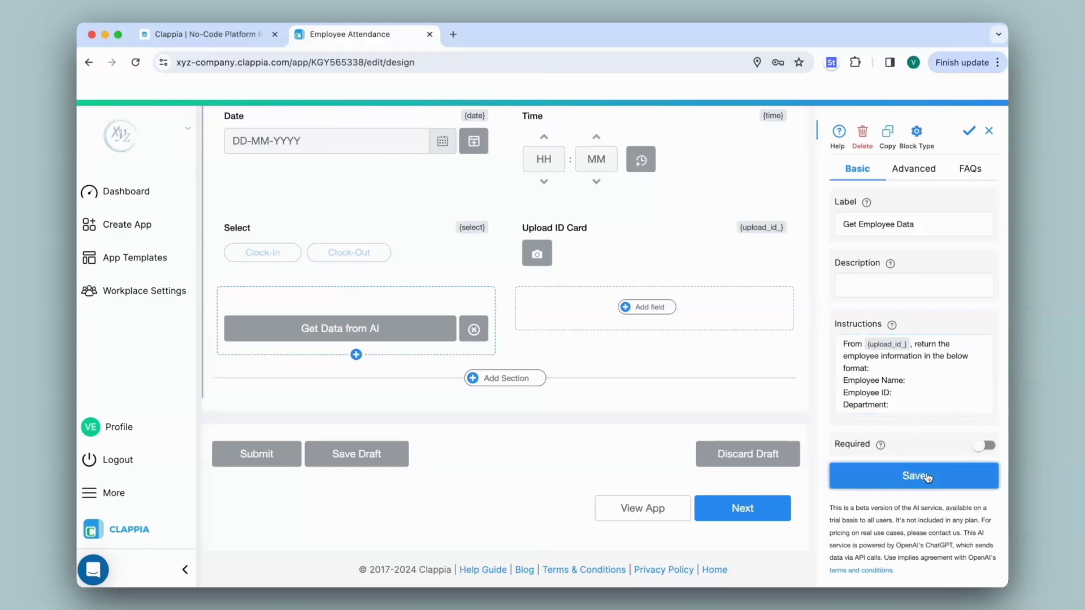
scroll(509, 283, up, 5)
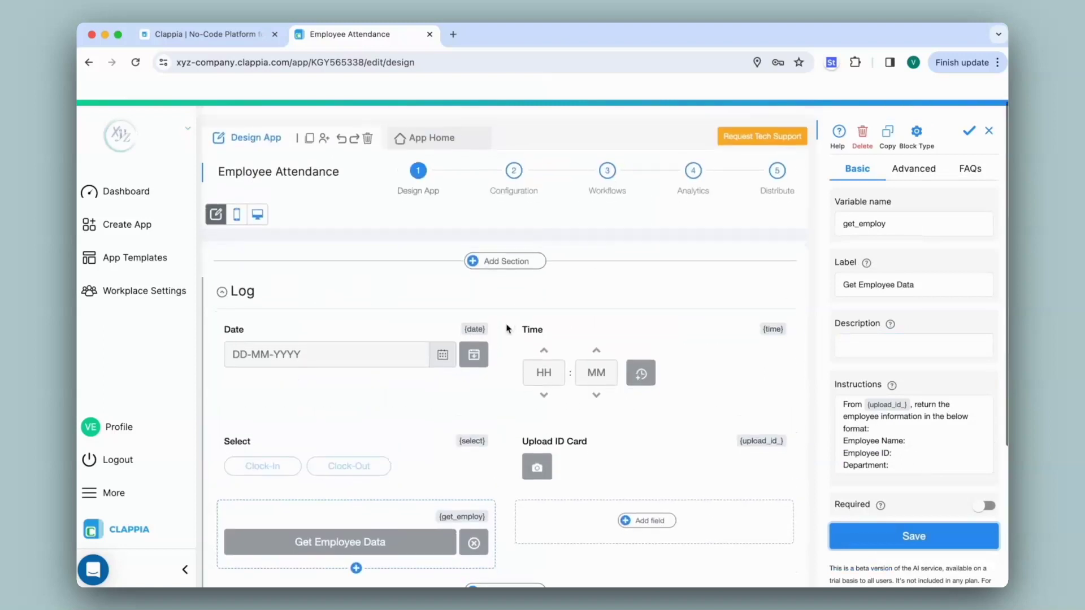
click(432, 131)
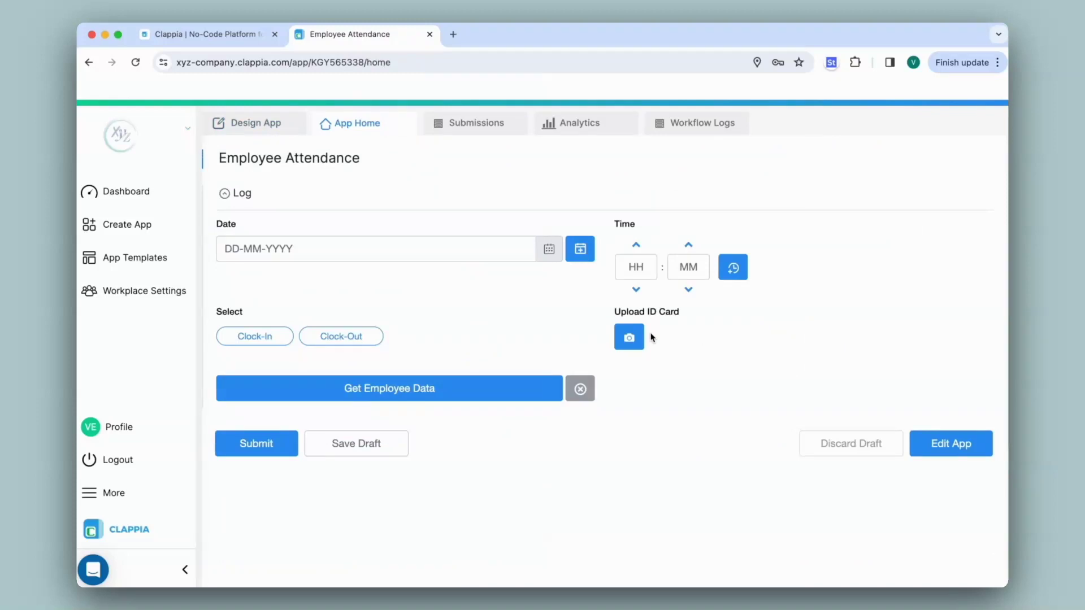
Step: Take a camera photo of the ID card, attaching IMG-20240229_2018ob1k4.jpeg to Upload ID Card
click(632, 338)
click(631, 338)
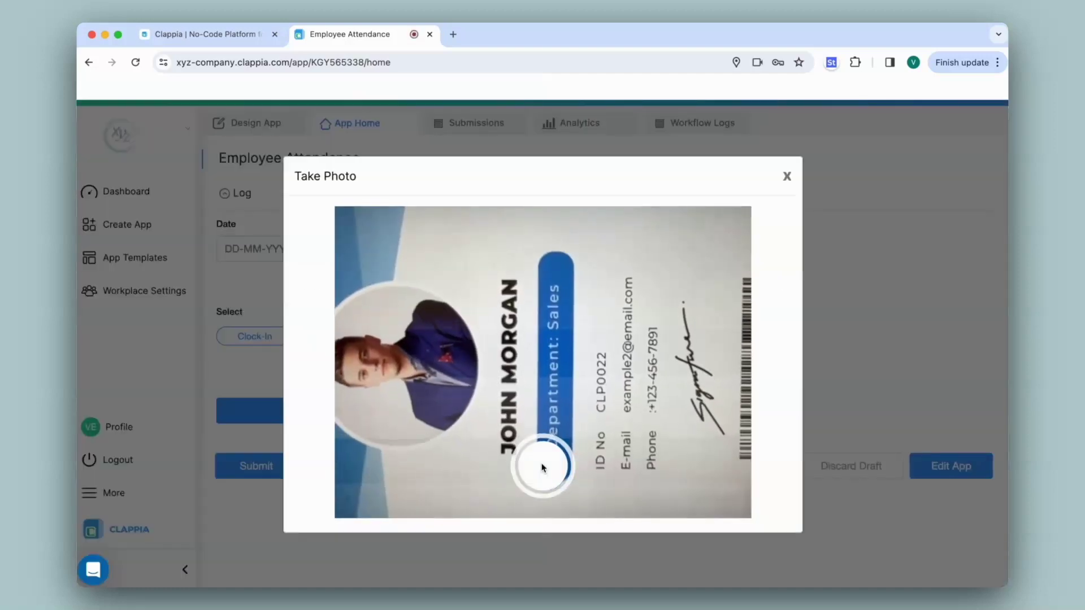
click(542, 467)
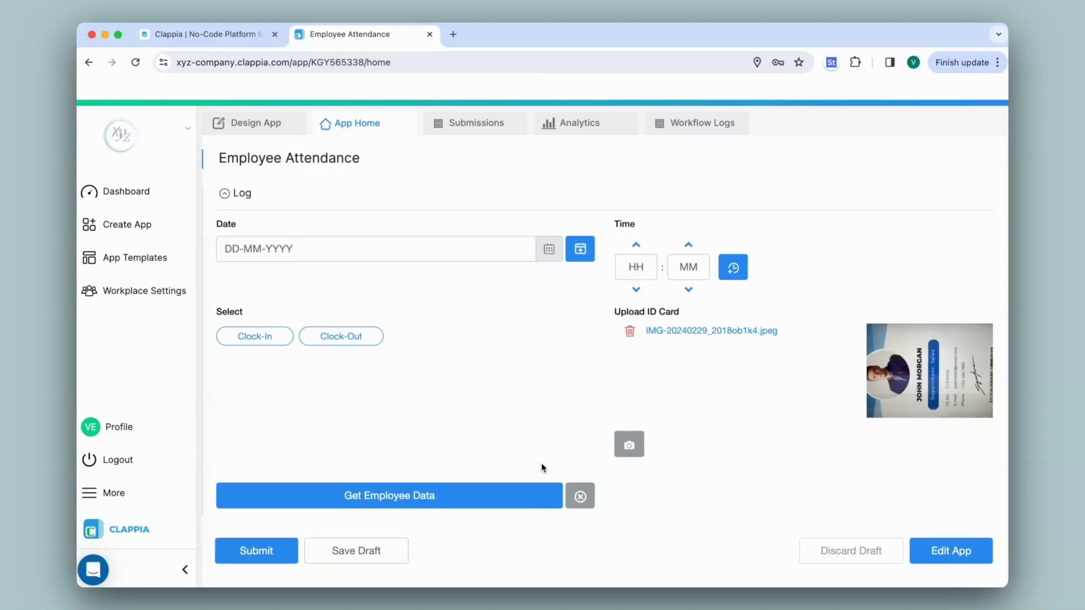
Step: Run Get Employee Data, fill date 28-02-2024 and time 10:00, choose Clock-In, and submit
click(494, 505)
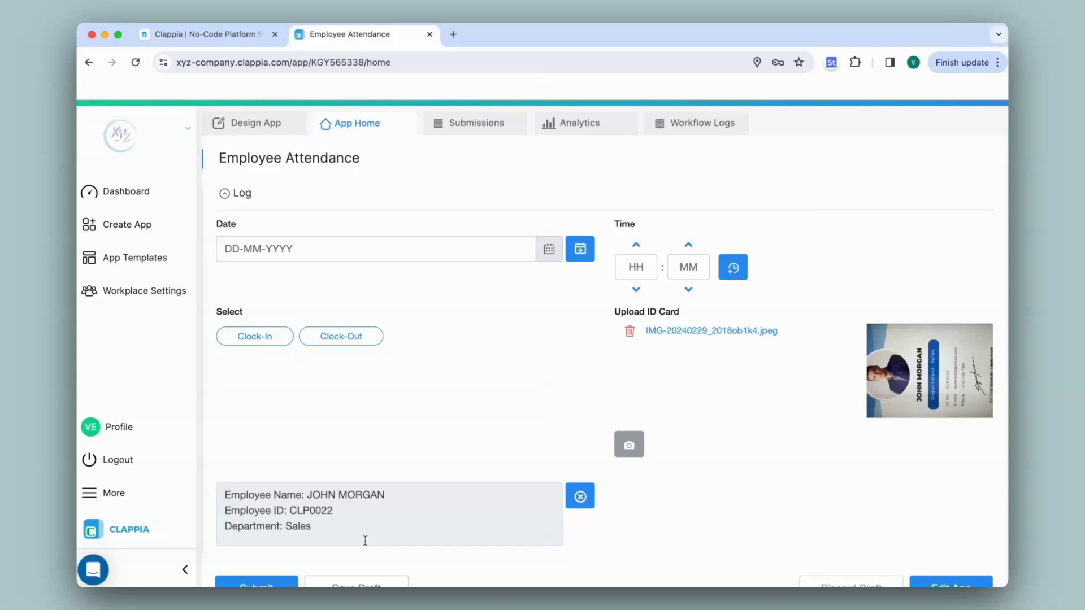
click(580, 249)
click(733, 267)
click(254, 336)
scroll(330, 371, down, 2)
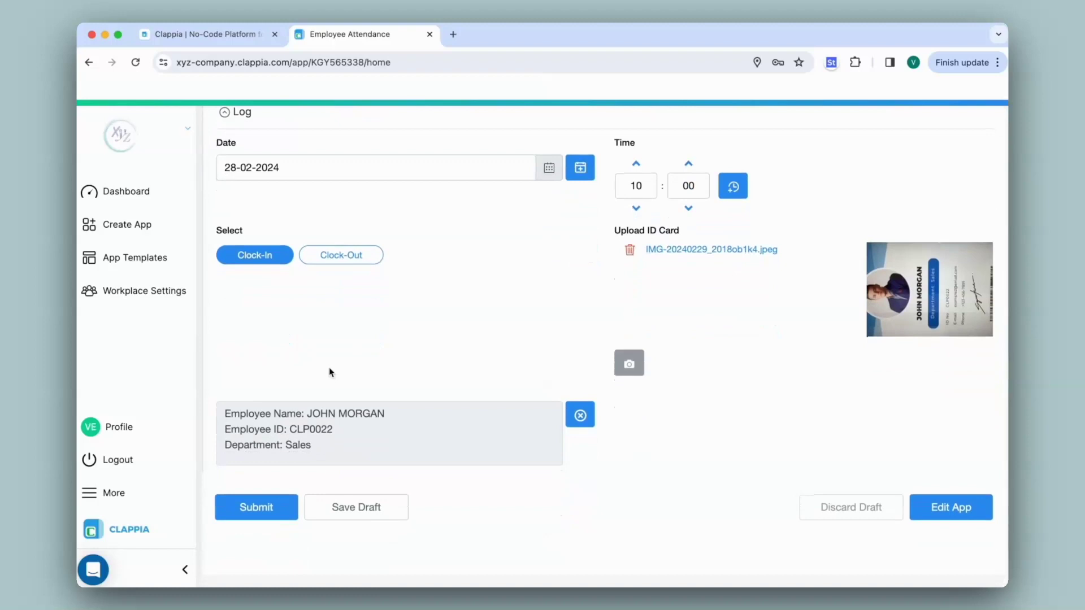
click(252, 514)
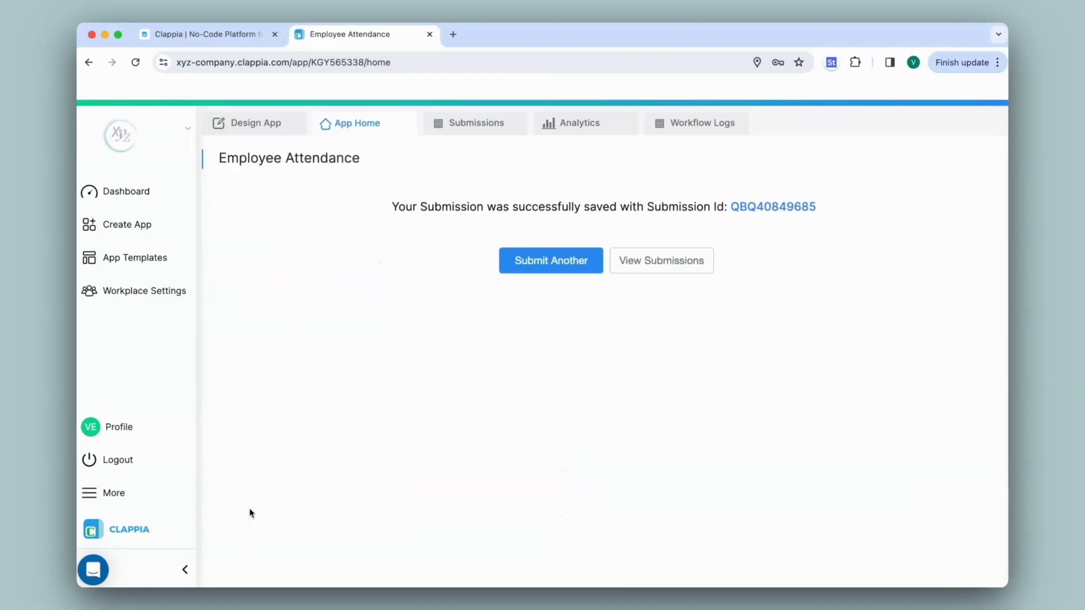
Step: Inspect the new entry's extracted details on the Submissions tab, then close the detail panel
click(478, 127)
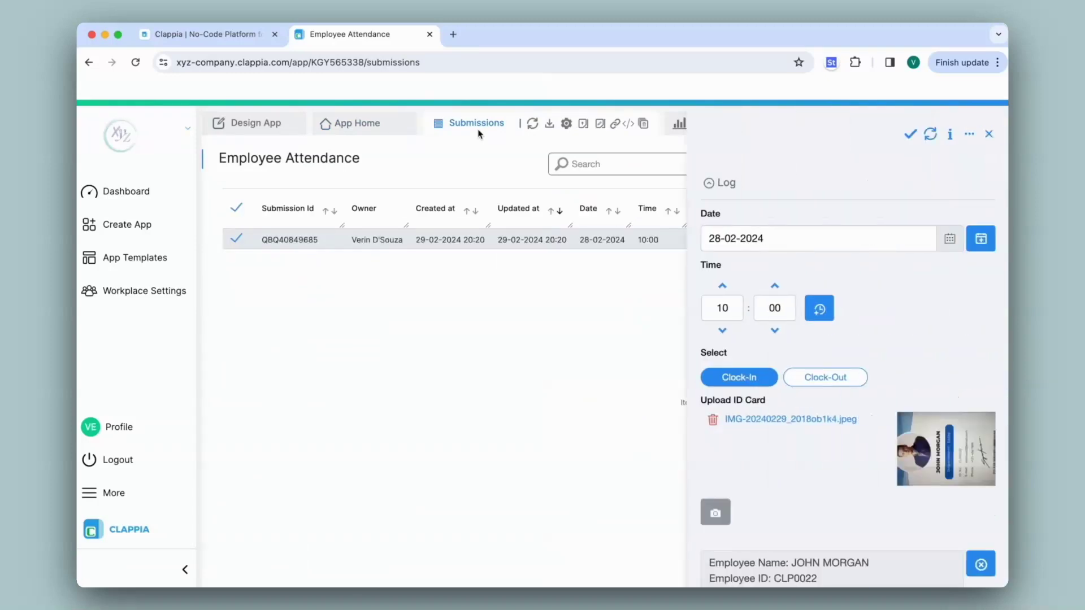
scroll(794, 192, down, 3)
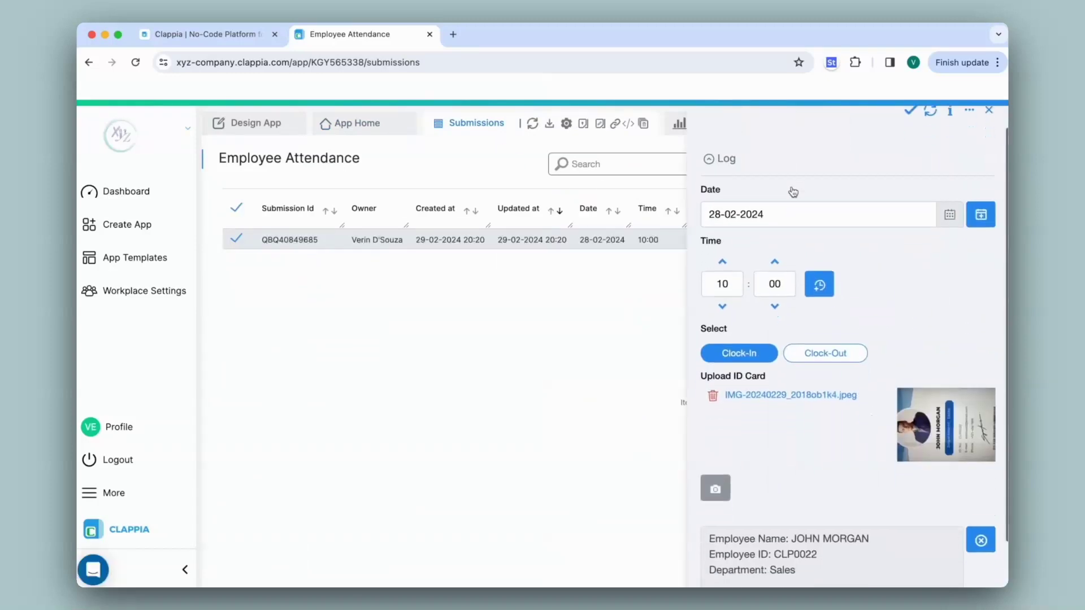
scroll(794, 191, up, 3)
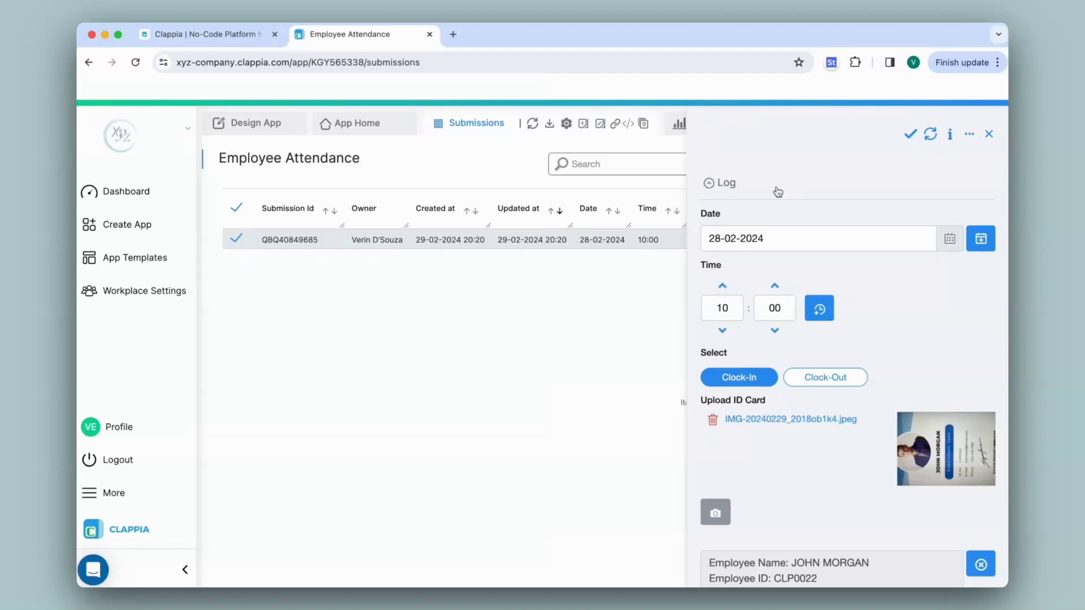
click(990, 134)
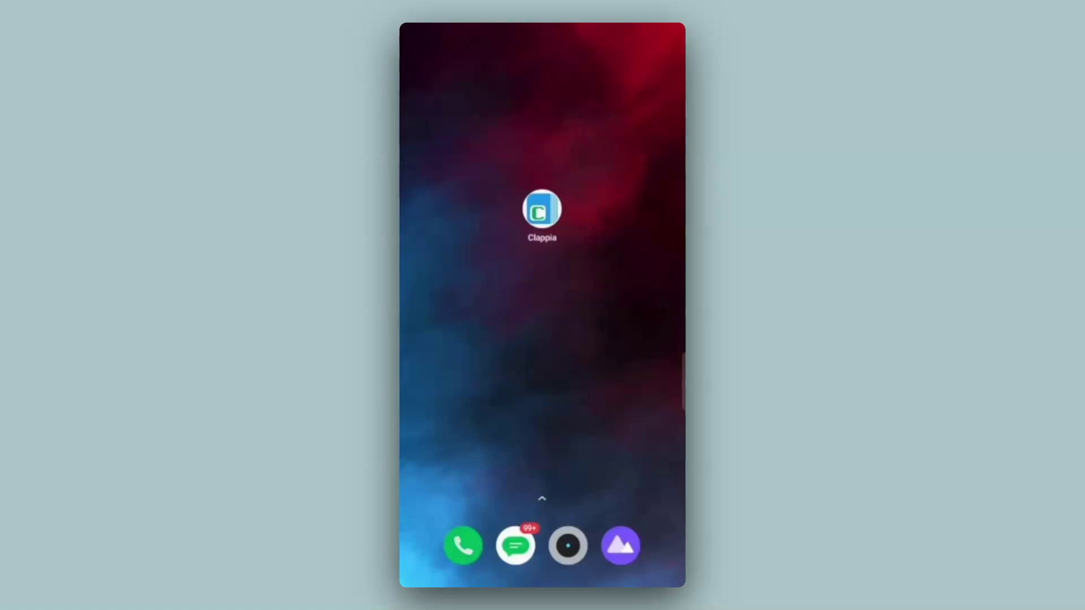
Step: On the phone, open Employee Attendance and set 28-02-2024, 10:24 and Clock-In
click(551, 208)
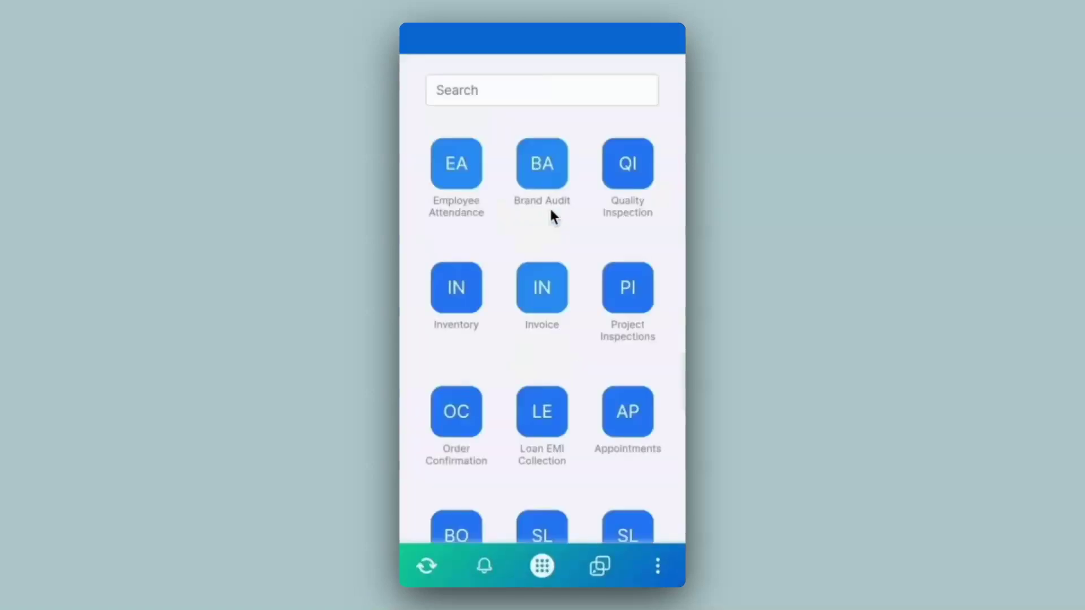
click(456, 158)
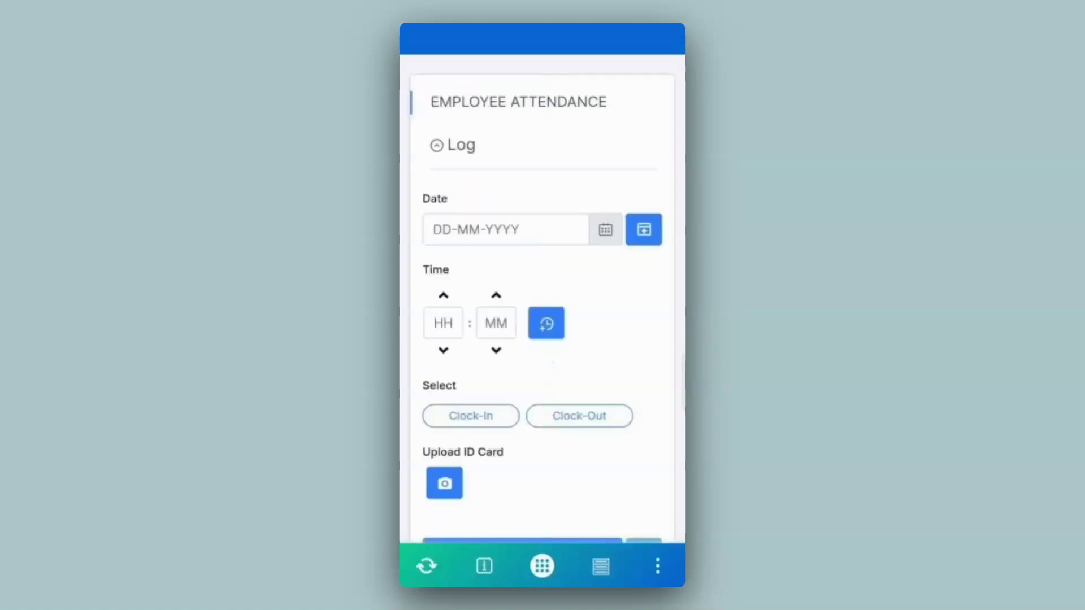
scroll(543, 316, down, 3)
scroll(543, 317, up, 3)
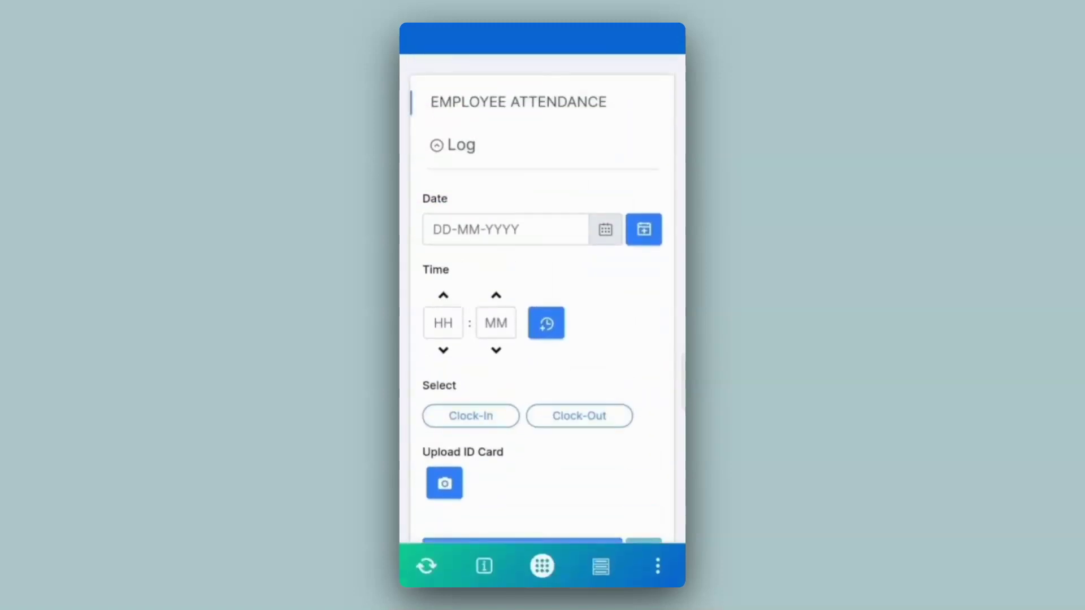
click(643, 229)
click(546, 323)
click(471, 416)
click(443, 295)
scroll(489, 246, down, 4)
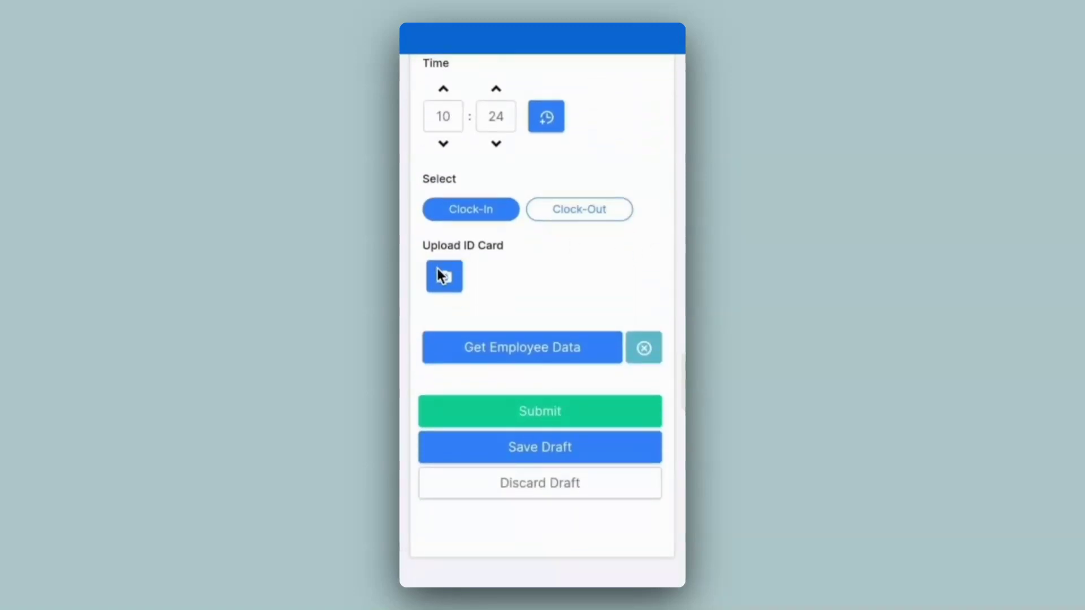
Step: Capture and accept a camera photo of the ID card for the upload field
click(438, 273)
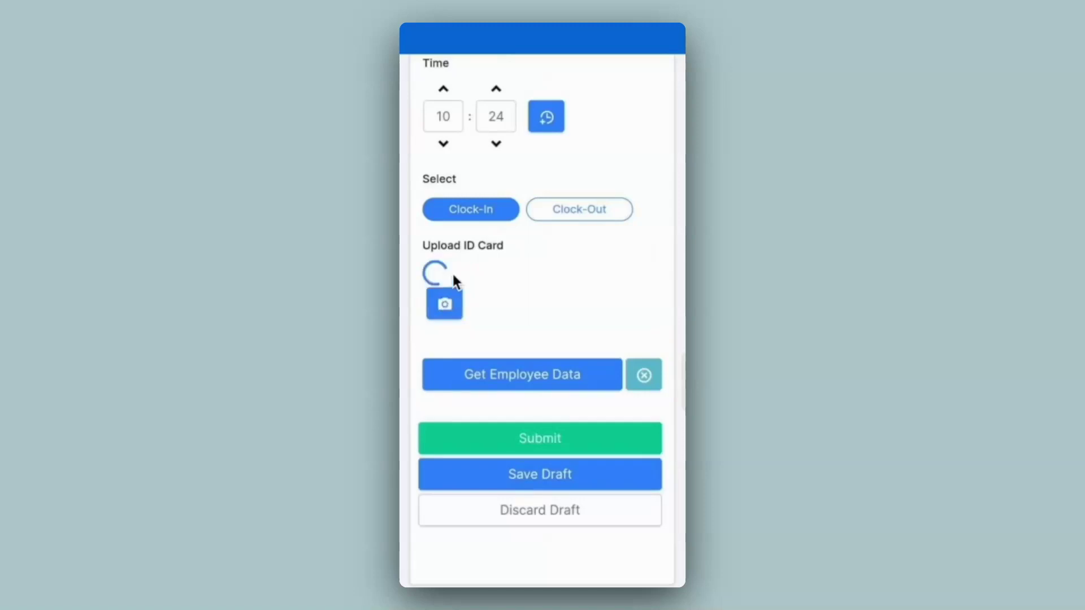
click(541, 537)
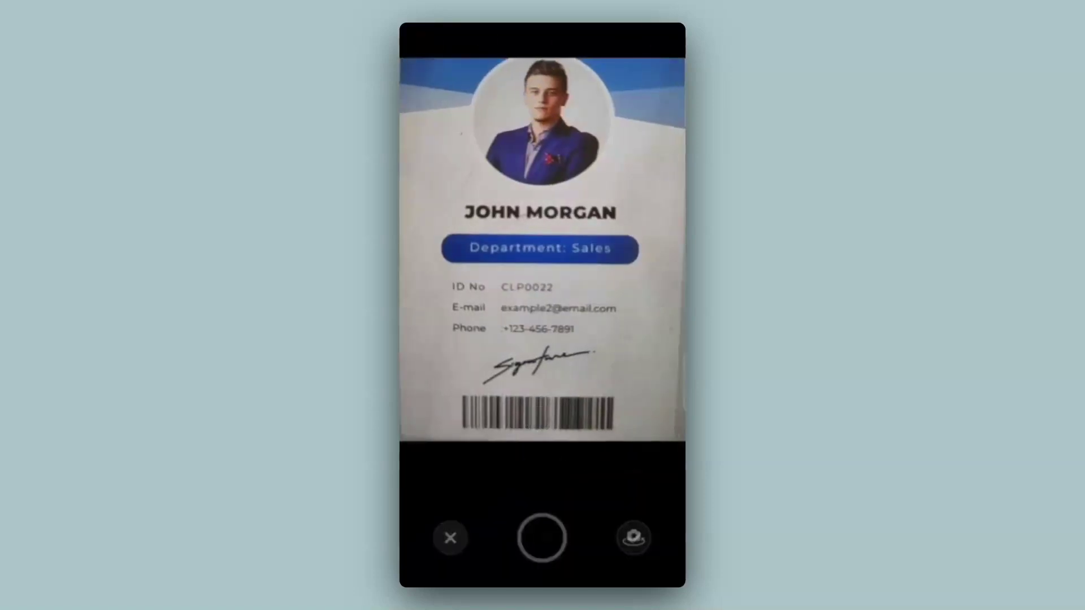
click(643, 537)
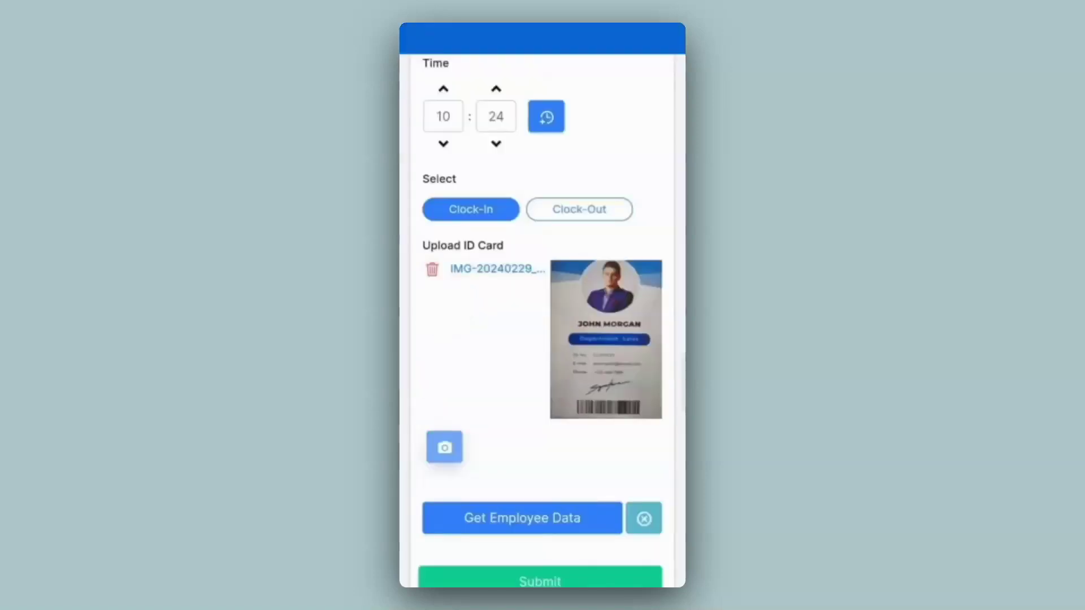
Step: Extract the employee details with Get Employee Data and submit the mobile entry
click(523, 518)
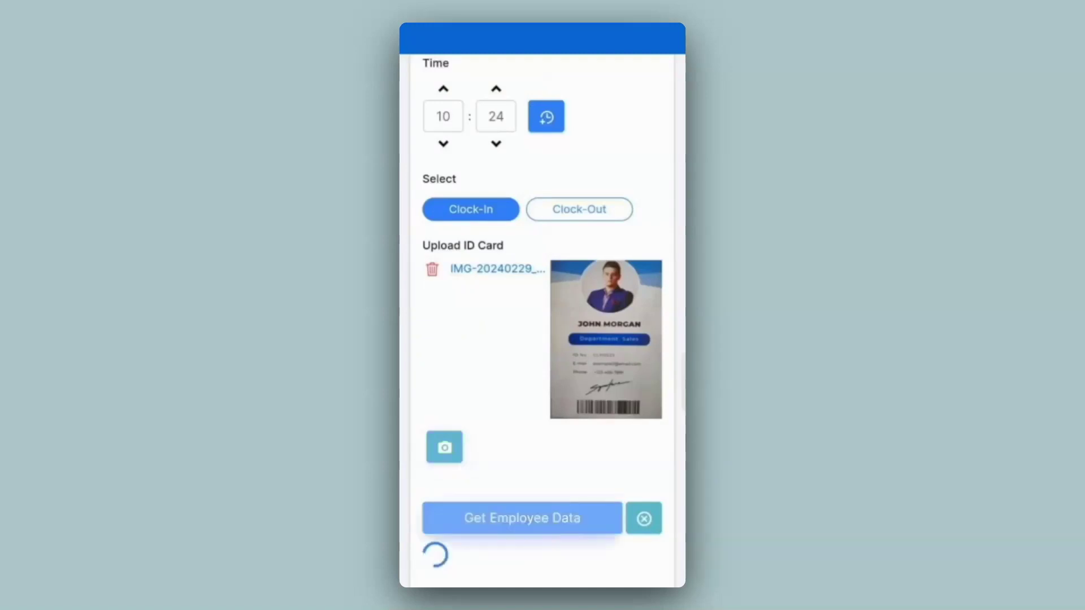
scroll(542, 321, down, 3)
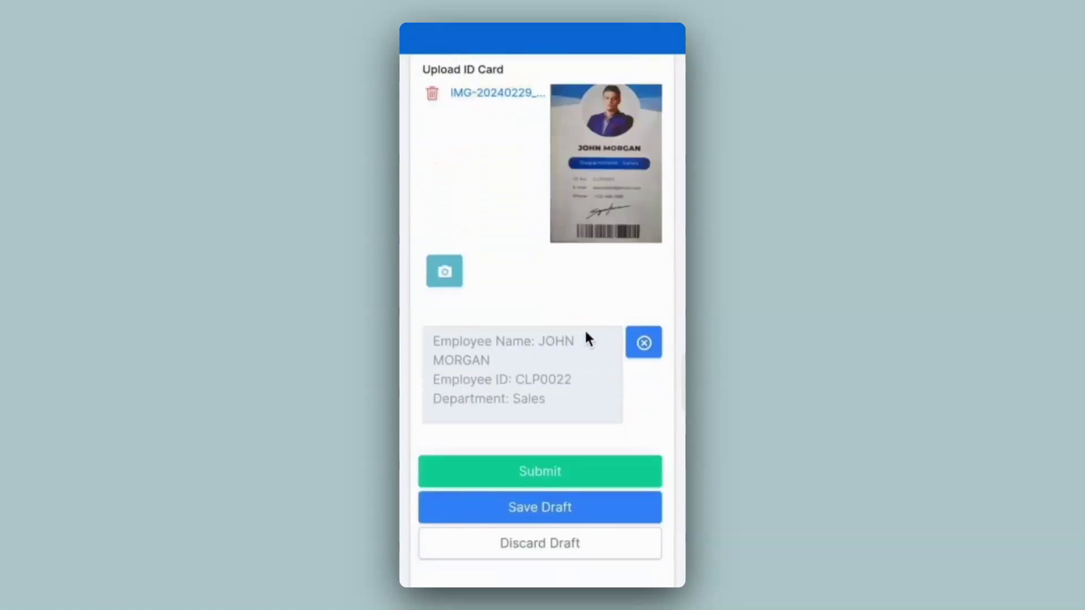
click(568, 470)
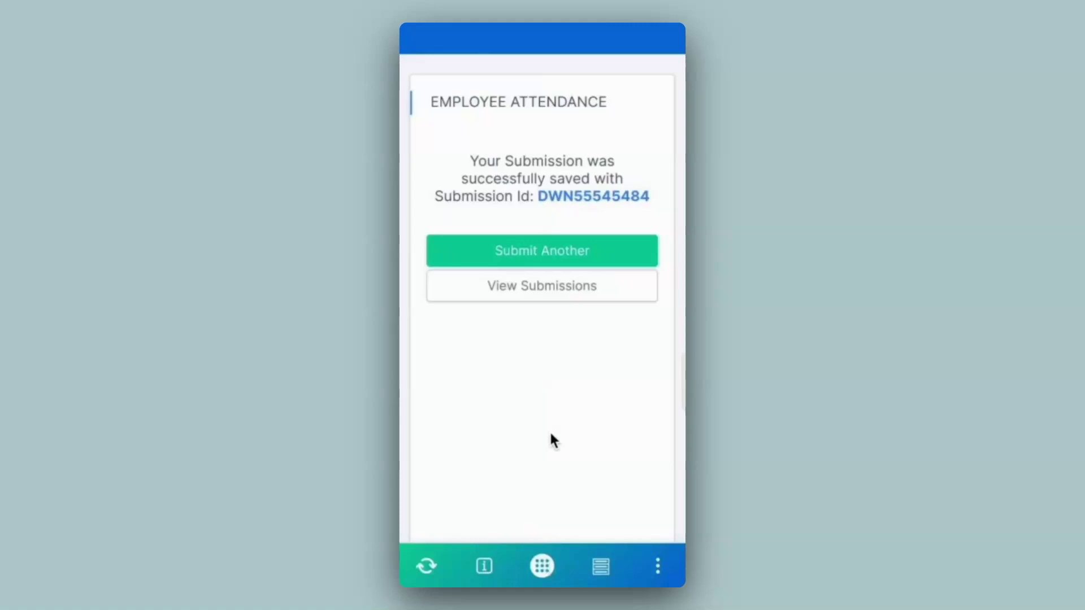
Step: Go to View Submissions and open the newest submission's details
click(525, 288)
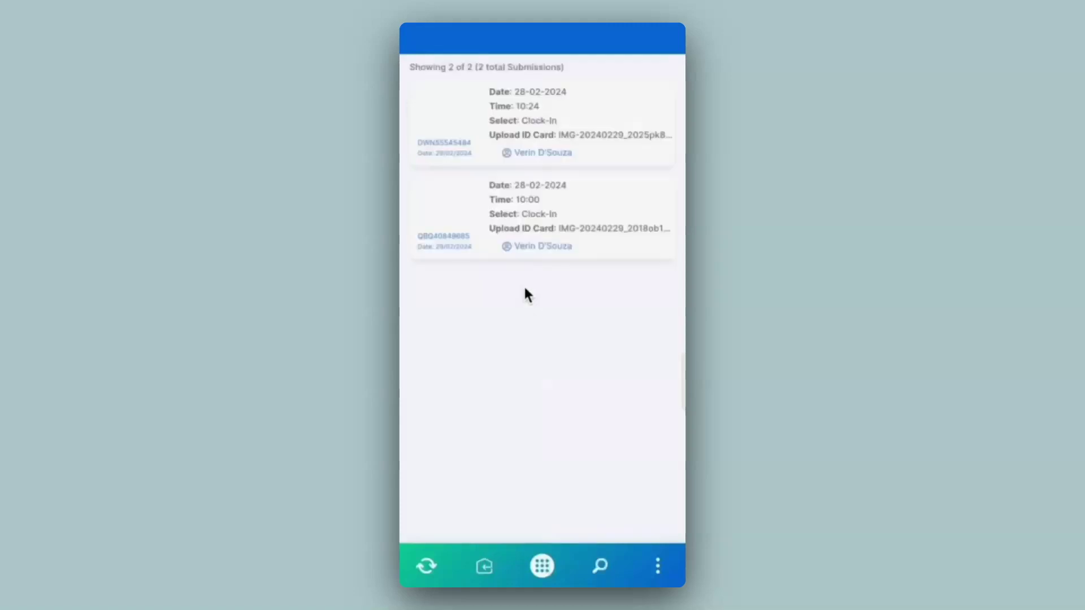
click(537, 100)
scroll(538, 102, down, 4)
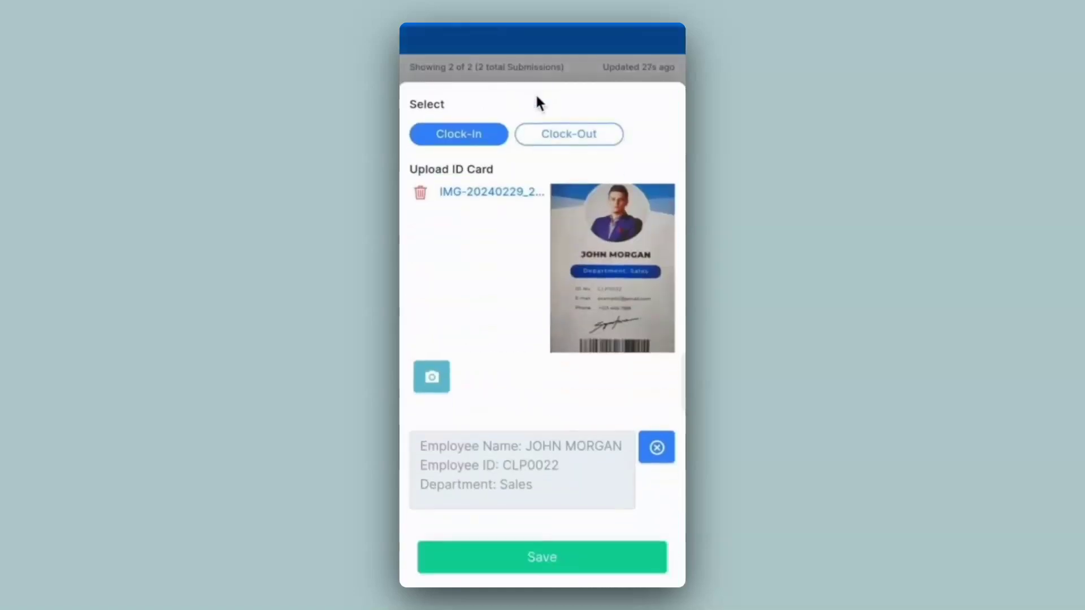
scroll(536, 97, up, 2)
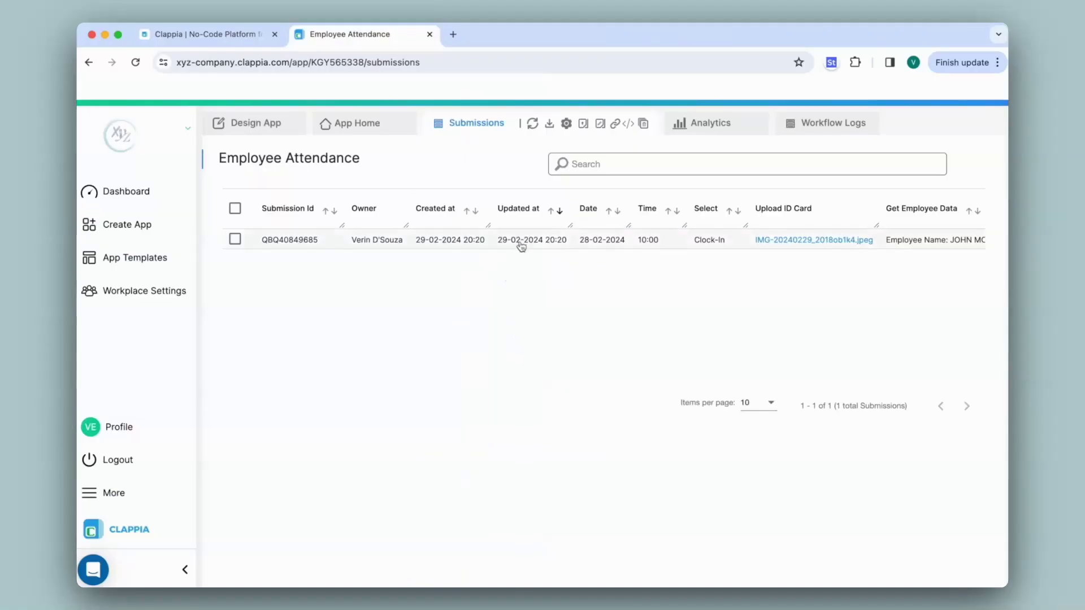
Step: Review the saved submission's details panel, then go back to the Employee Attendance design editor
click(521, 243)
scroll(794, 348, down, 2)
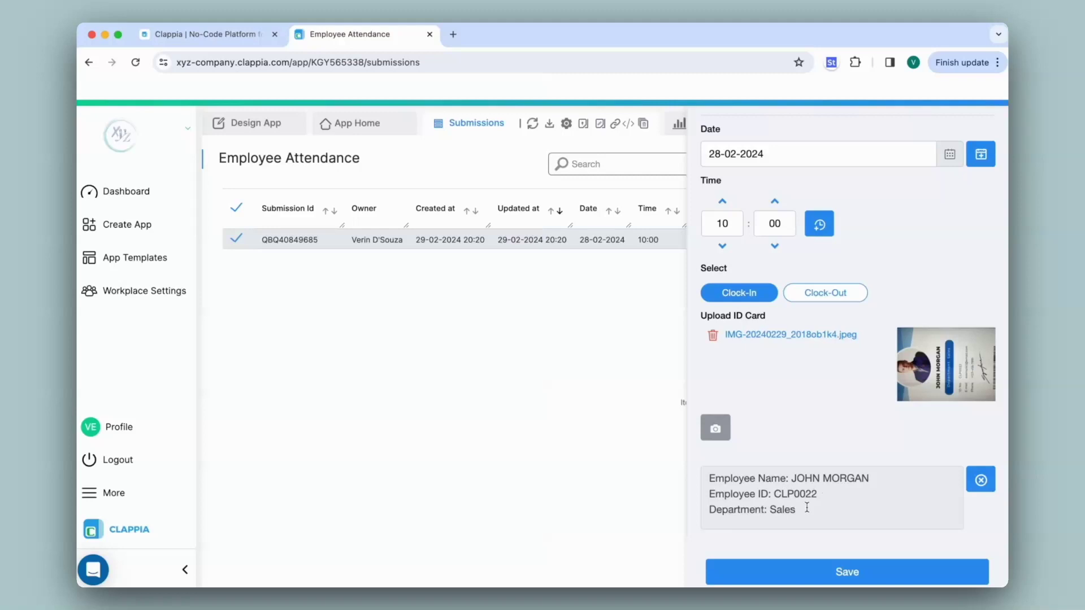
scroll(807, 507, up, 5)
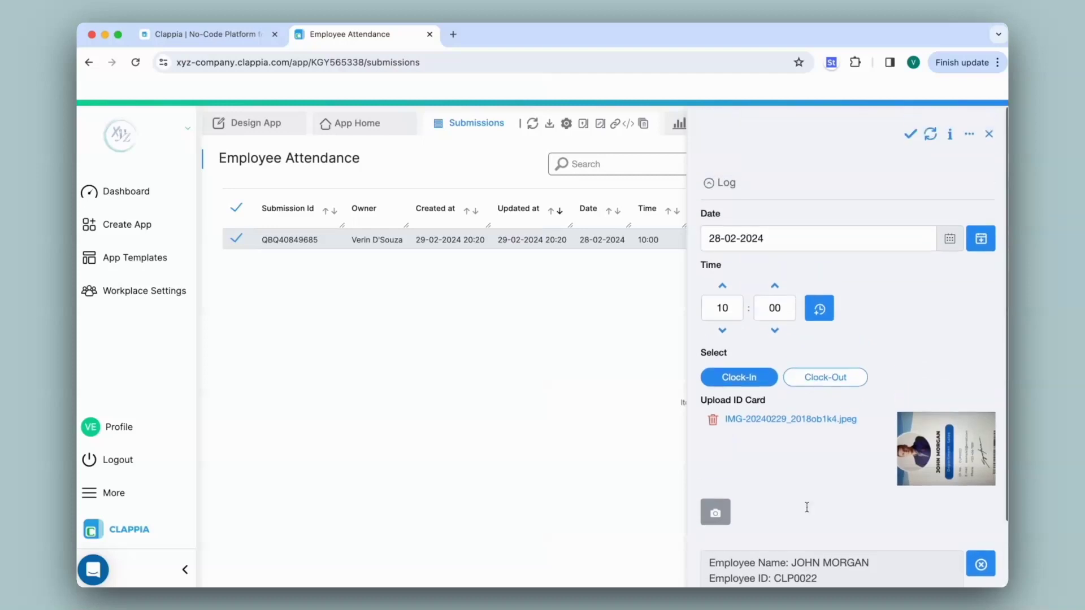
click(990, 136)
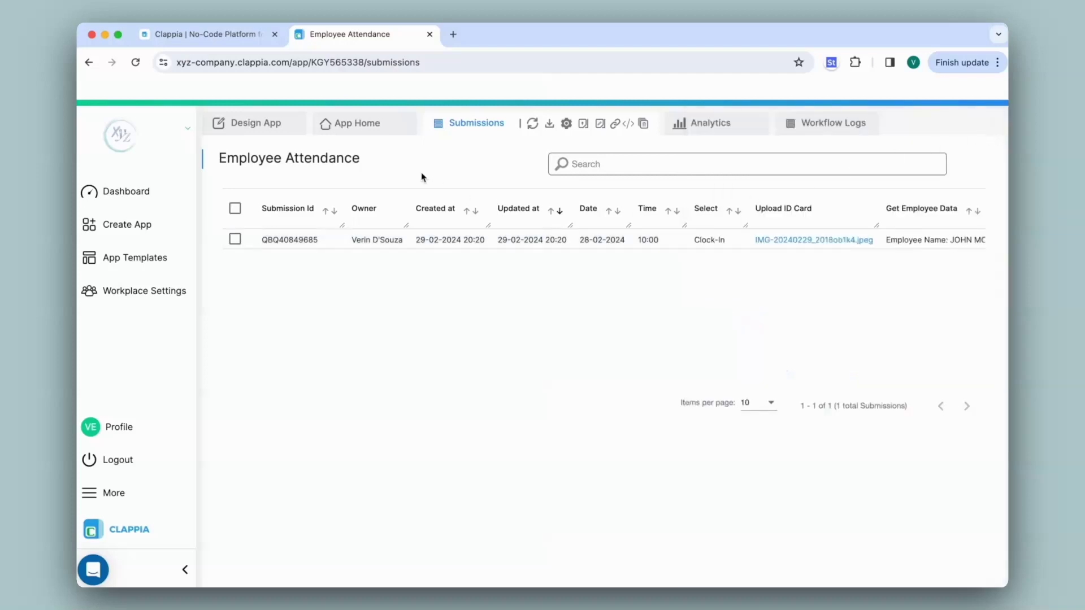
click(250, 127)
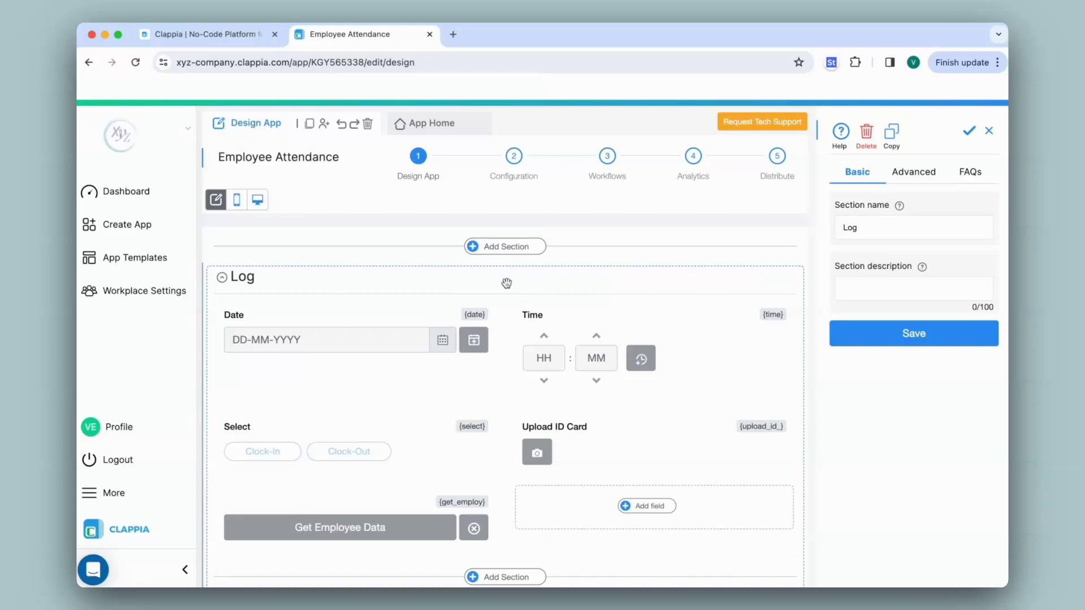